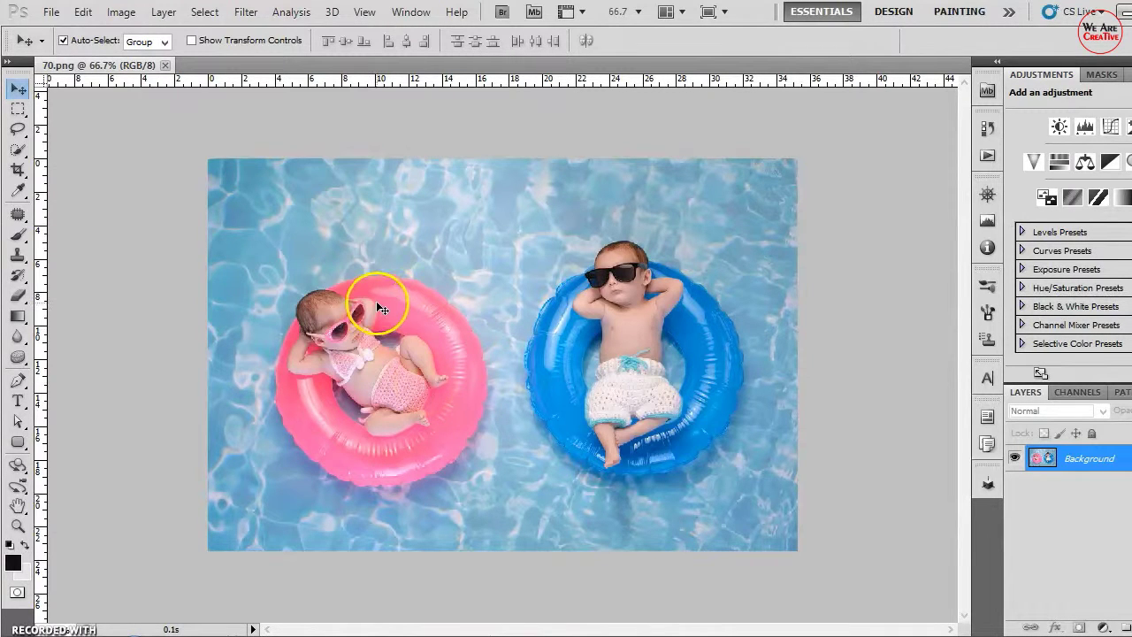
# Step: Open the File menu to get to the Import choices for the pool photo
pyautogui.click(51, 11)
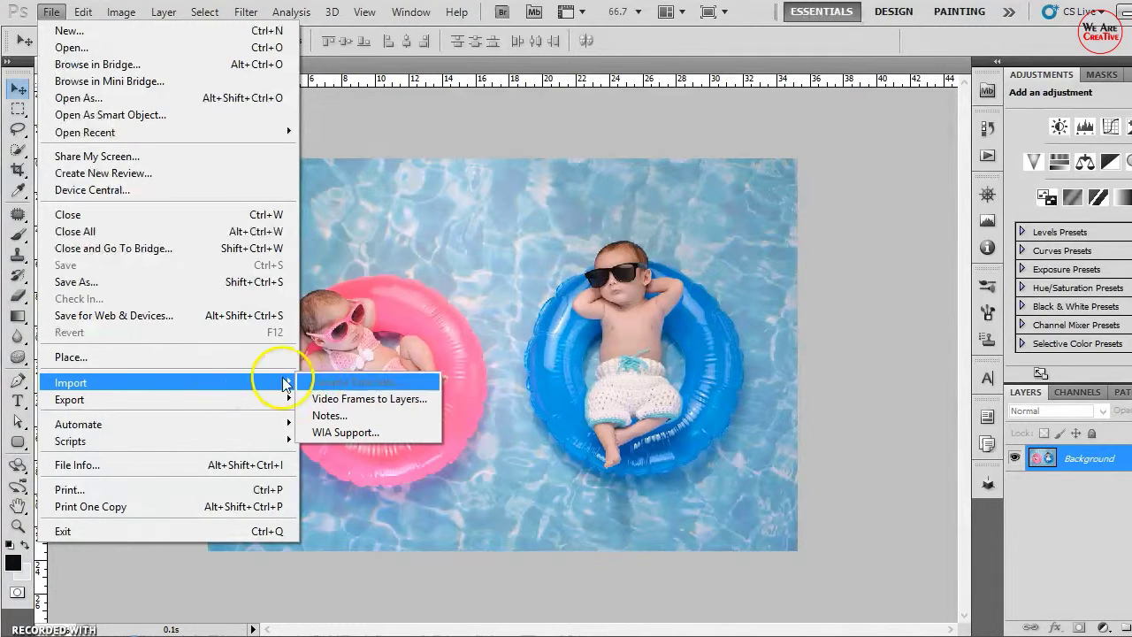
pyautogui.moveTo(71, 382)
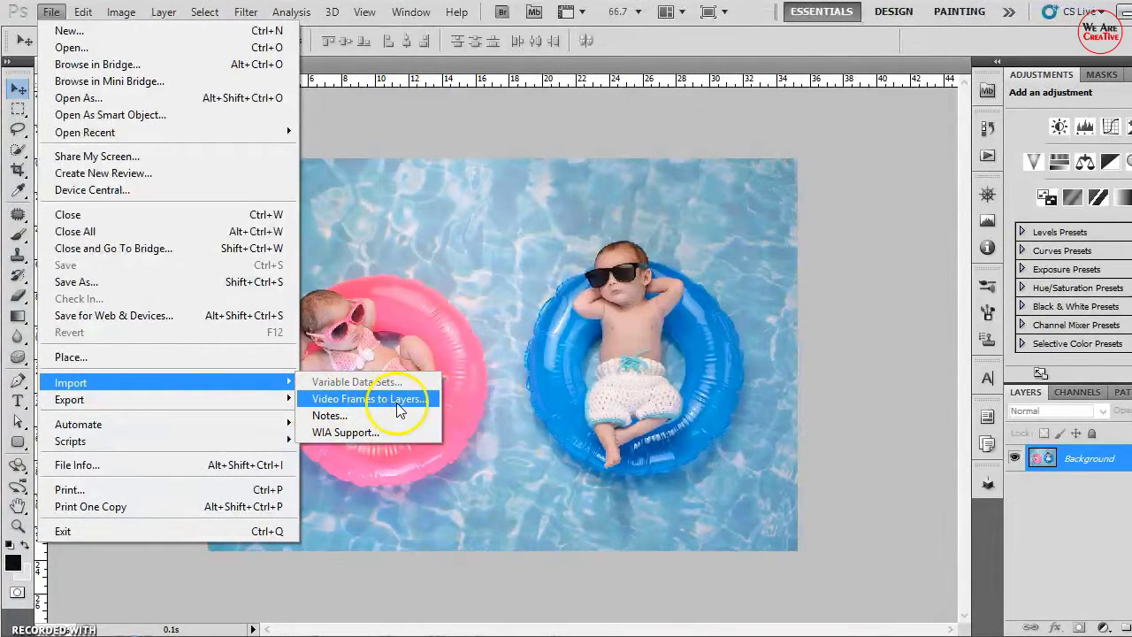
# Step: Try File > Import > Video Frames to Layers, which brings up the 64-bit unavailable message
pyautogui.click(337, 403)
pyautogui.click(345, 400)
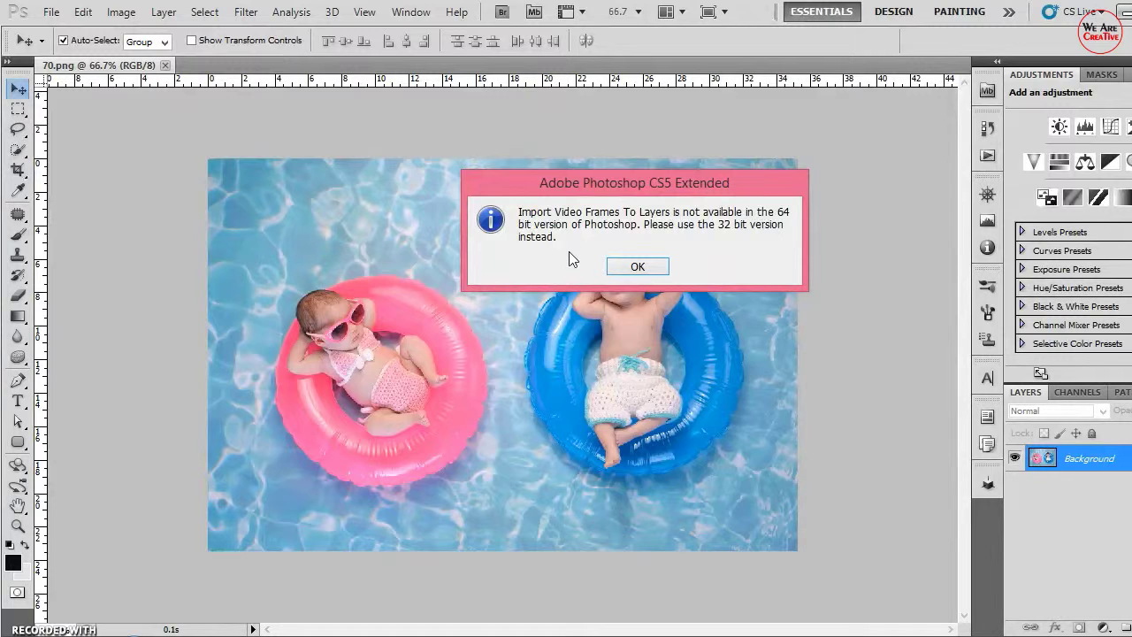
pyautogui.click(637, 265)
pyautogui.click(645, 268)
# Step: Dismiss the 64-bit warning and close the File menu without choosing anything
pyautogui.click(643, 270)
pyautogui.click(52, 11)
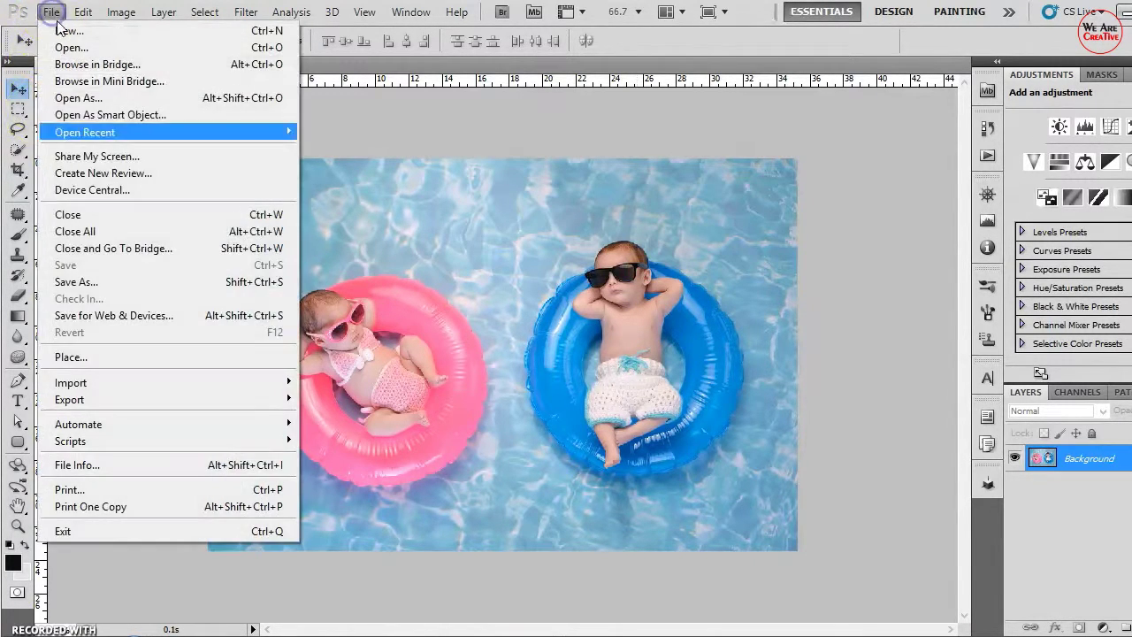
pyautogui.moveTo(71, 382)
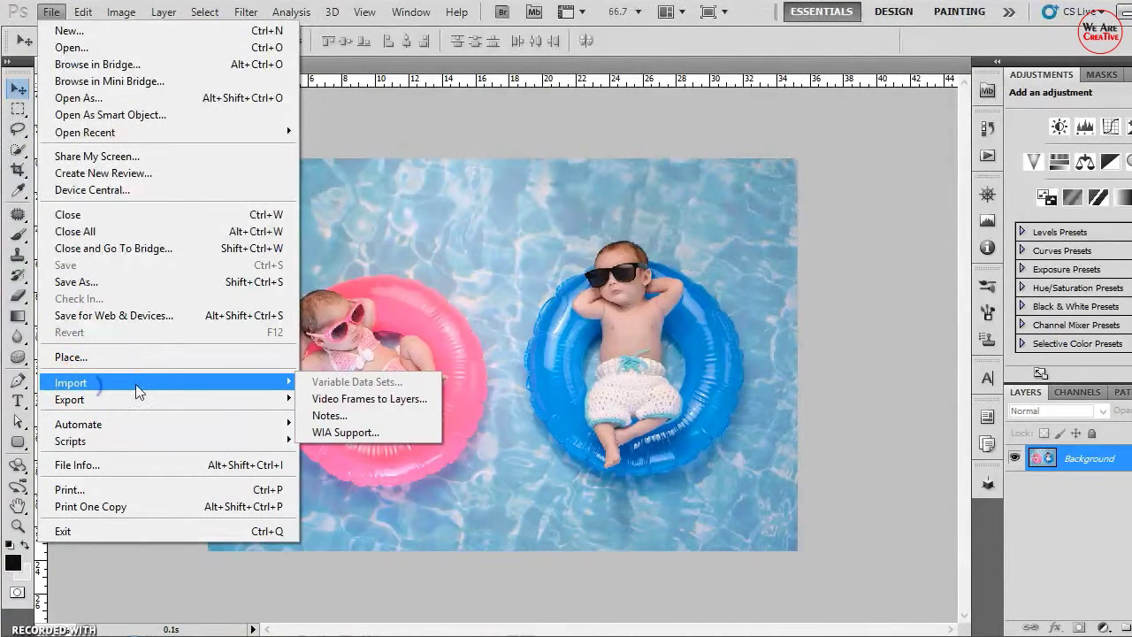
pyautogui.click(20, 299)
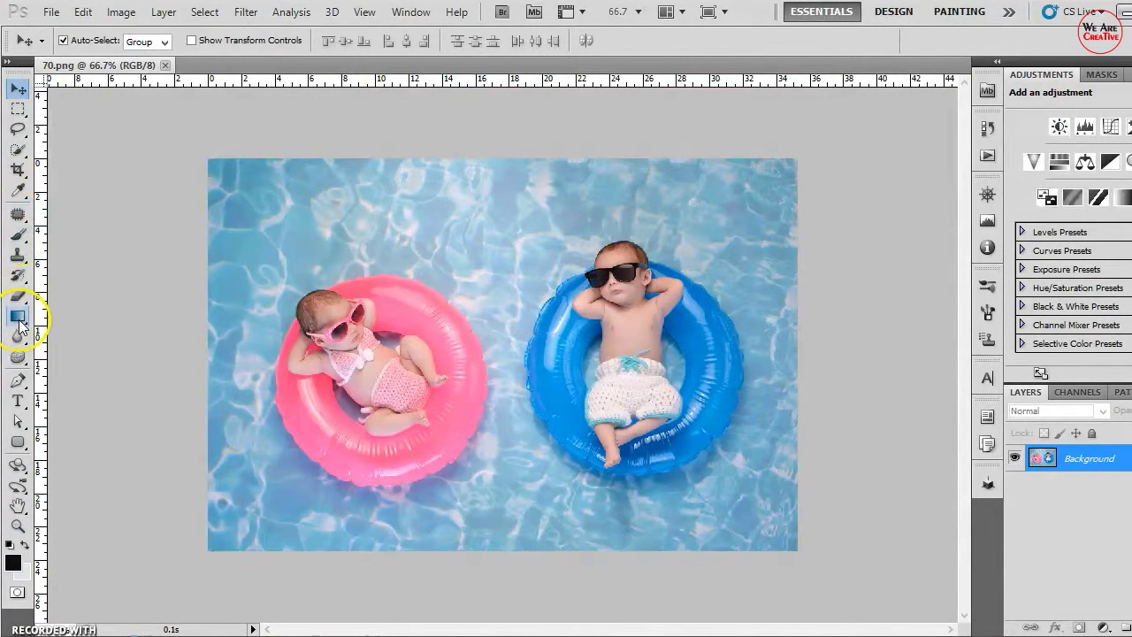
# Step: Browse the toolbar flyouts to the Eyedropper group to find the Note tool
pyautogui.click(18, 216)
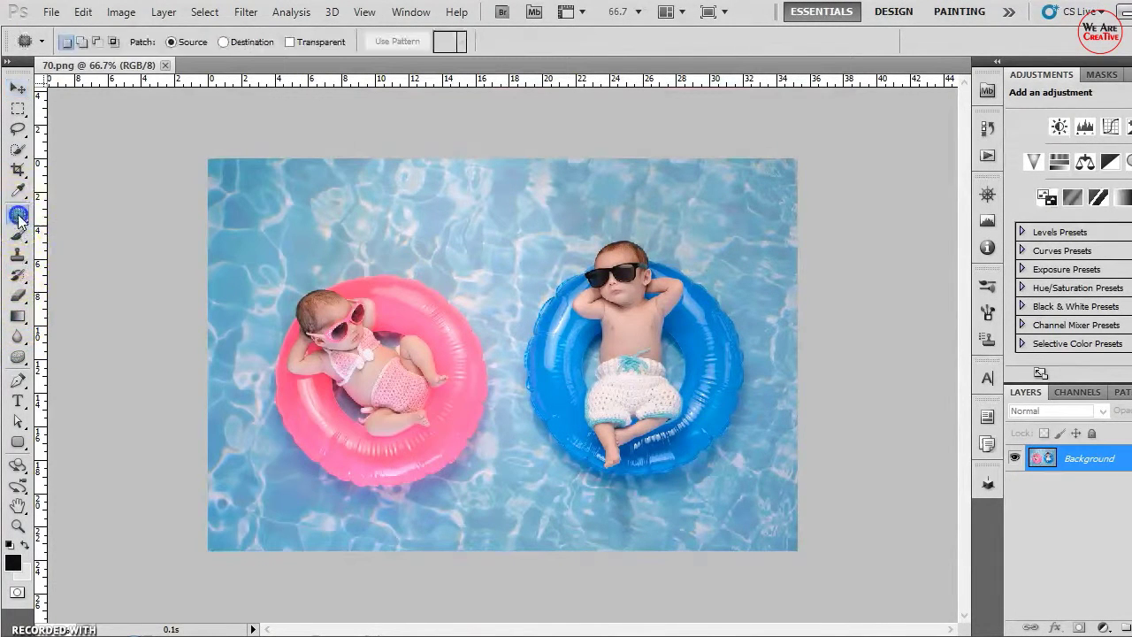
pyautogui.click(19, 237)
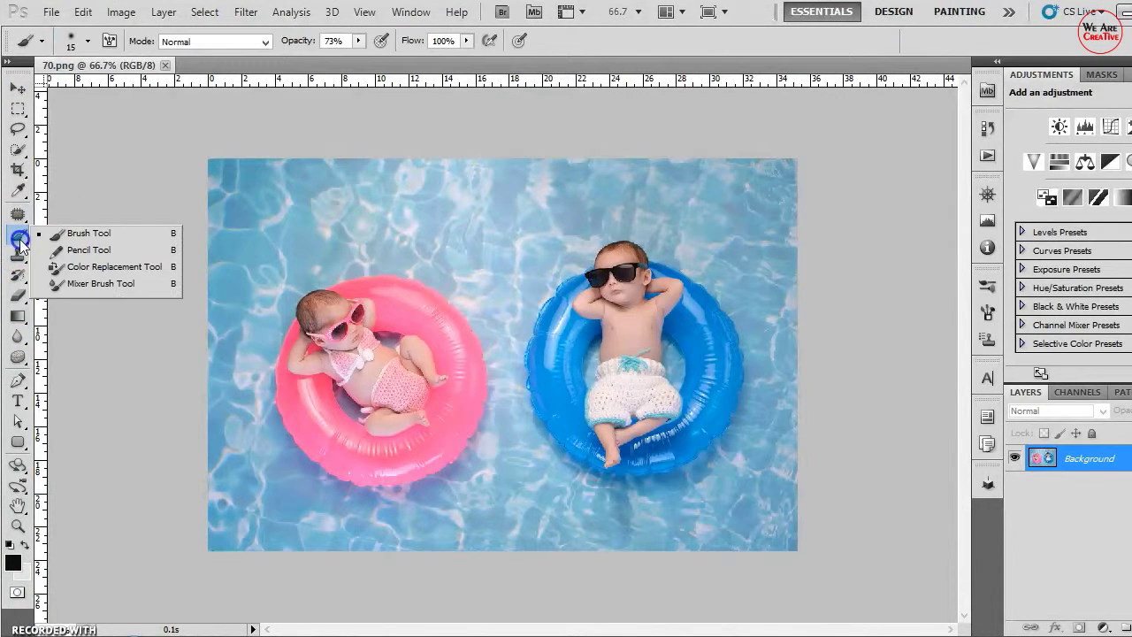
pyautogui.click(18, 215)
pyautogui.moveTo(18, 191); pyautogui.dragTo(58, 239)
# Step: Pin a note reading 'fdjkyafG' near the photo's top-left corner, then reopen and close it
pyautogui.click(285, 186)
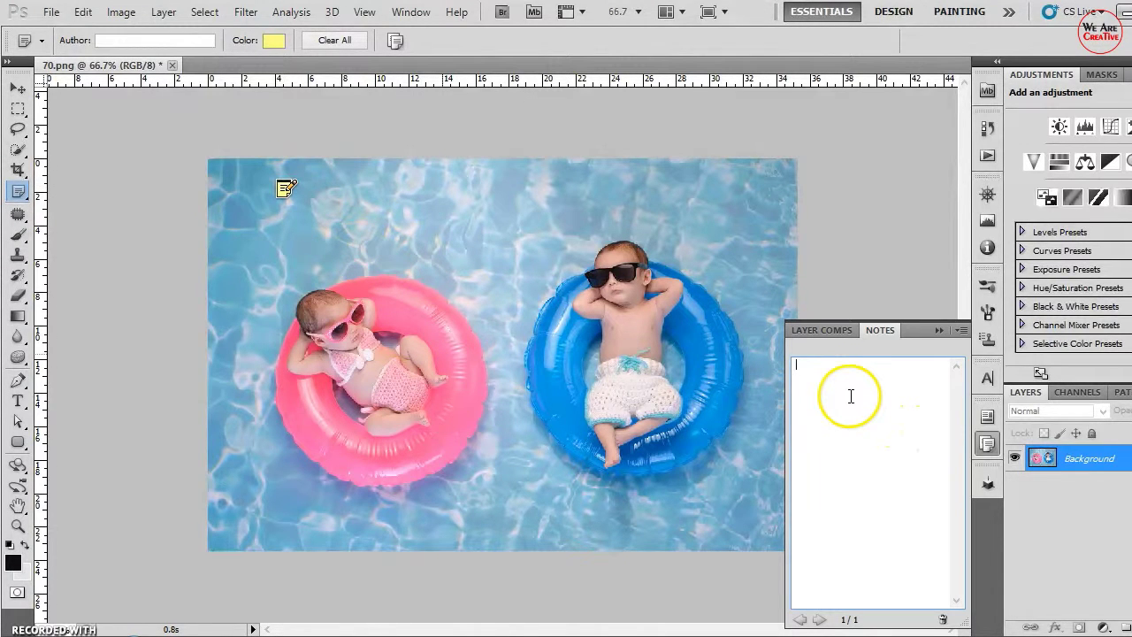
pyautogui.write('fdjk')
pyautogui.write('yafG')
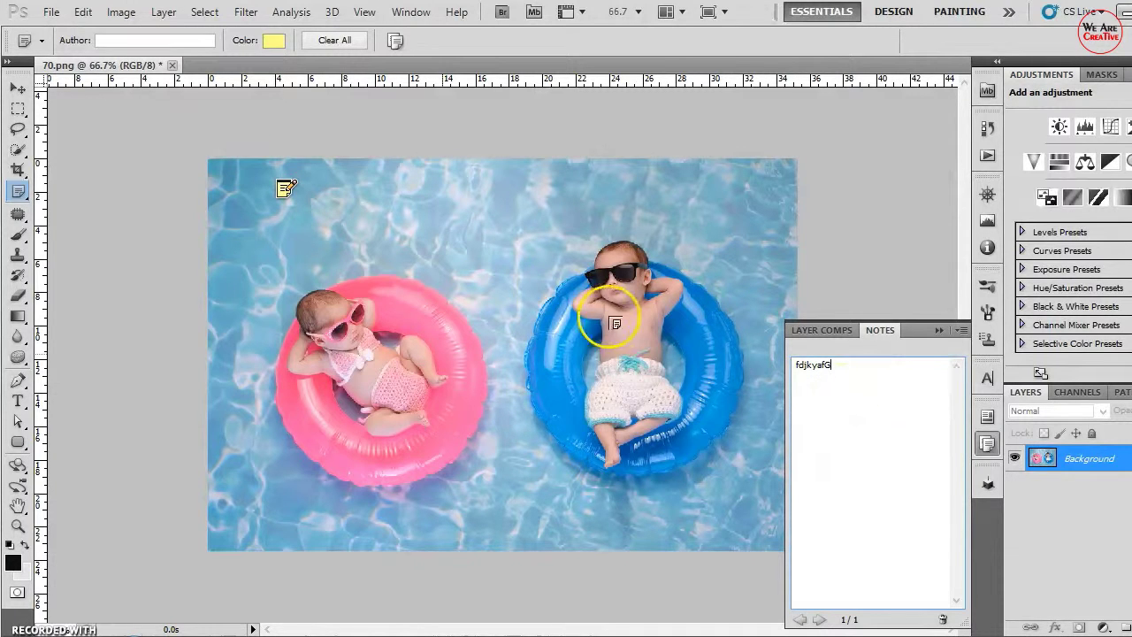
pyautogui.click(938, 331)
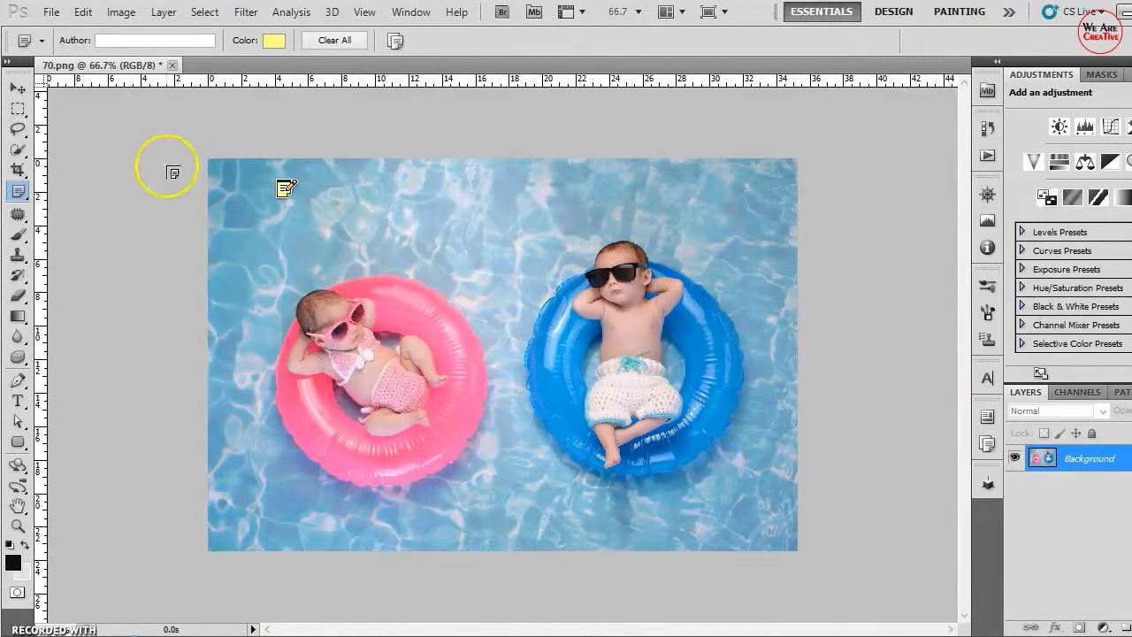
pyautogui.rightClick(284, 186)
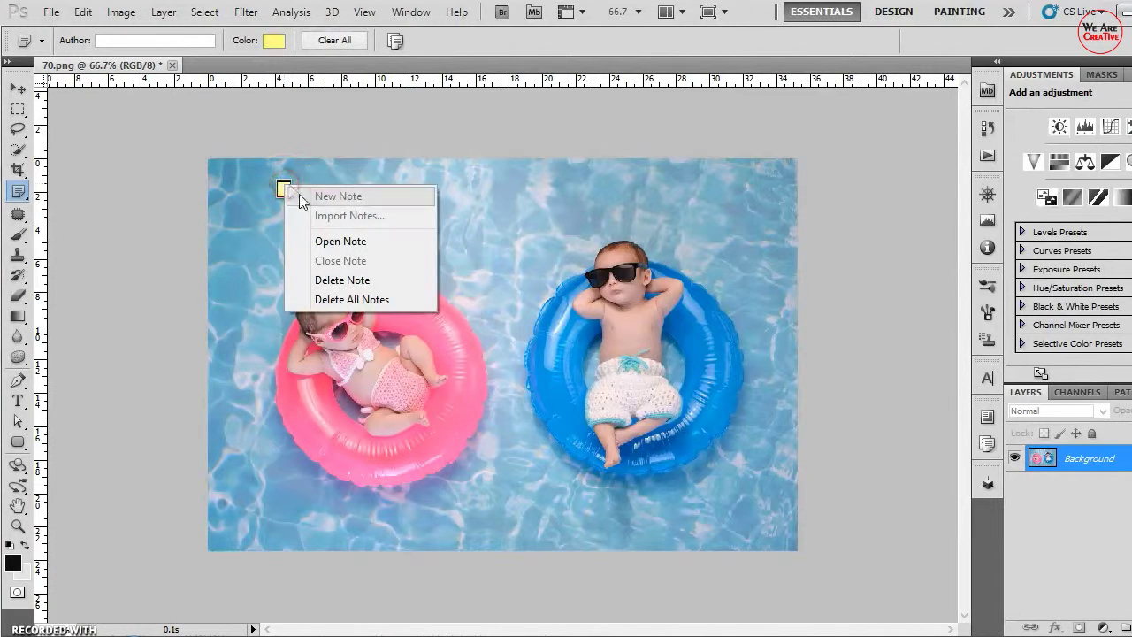
pyautogui.click(334, 240)
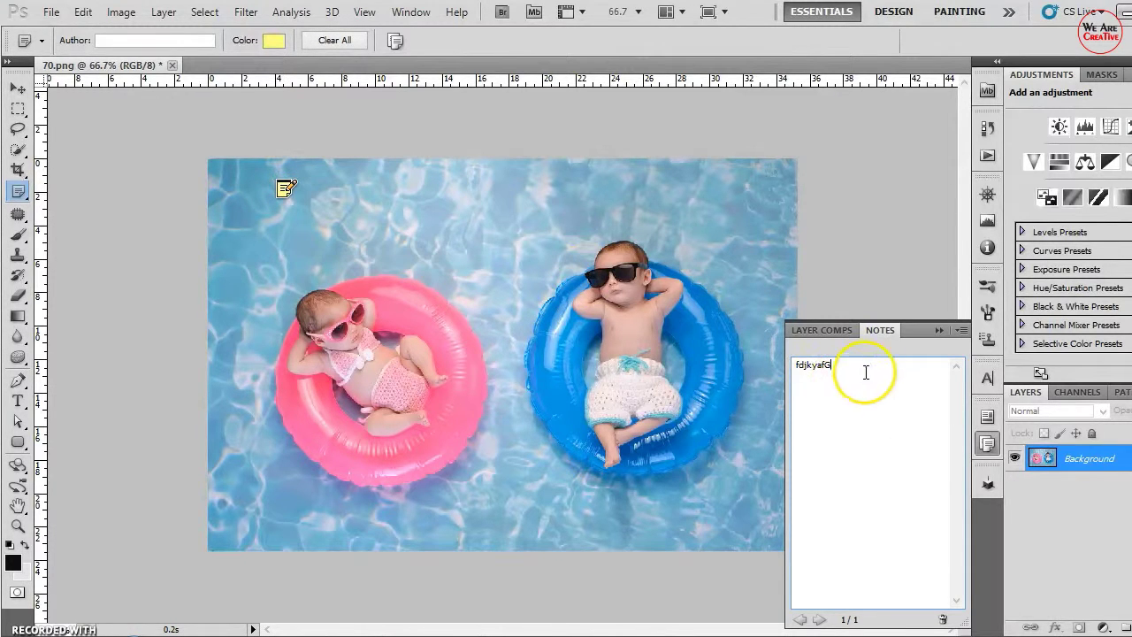
pyautogui.click(940, 330)
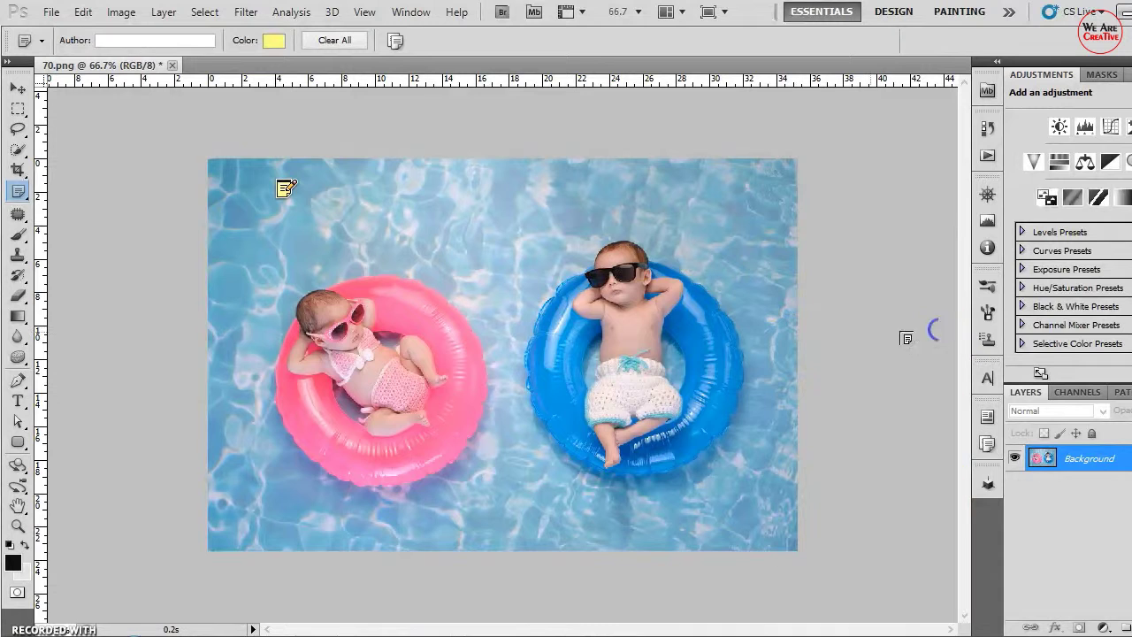
pyautogui.click(50, 12)
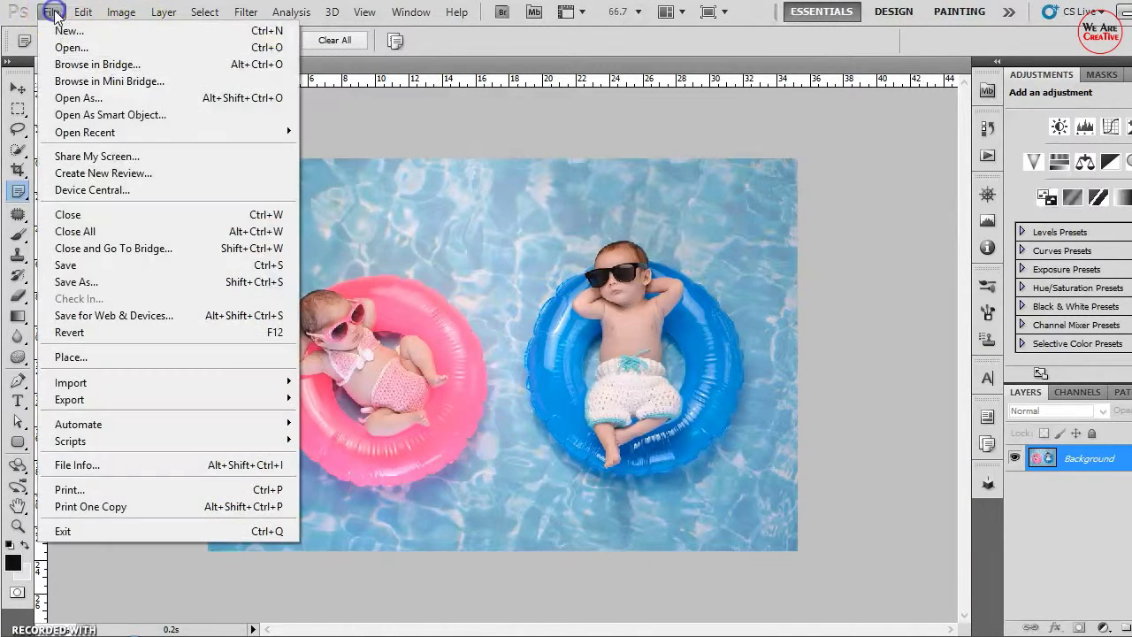
pyautogui.click(124, 285)
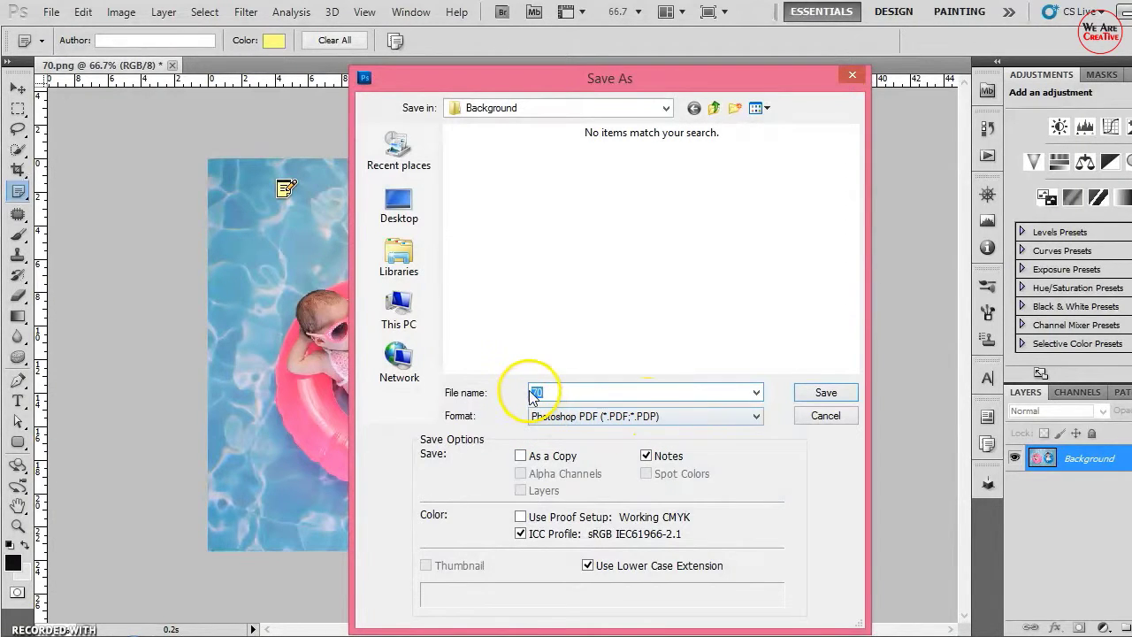
pyautogui.click(399, 202)
pyautogui.scroll(-2, 849, 281)
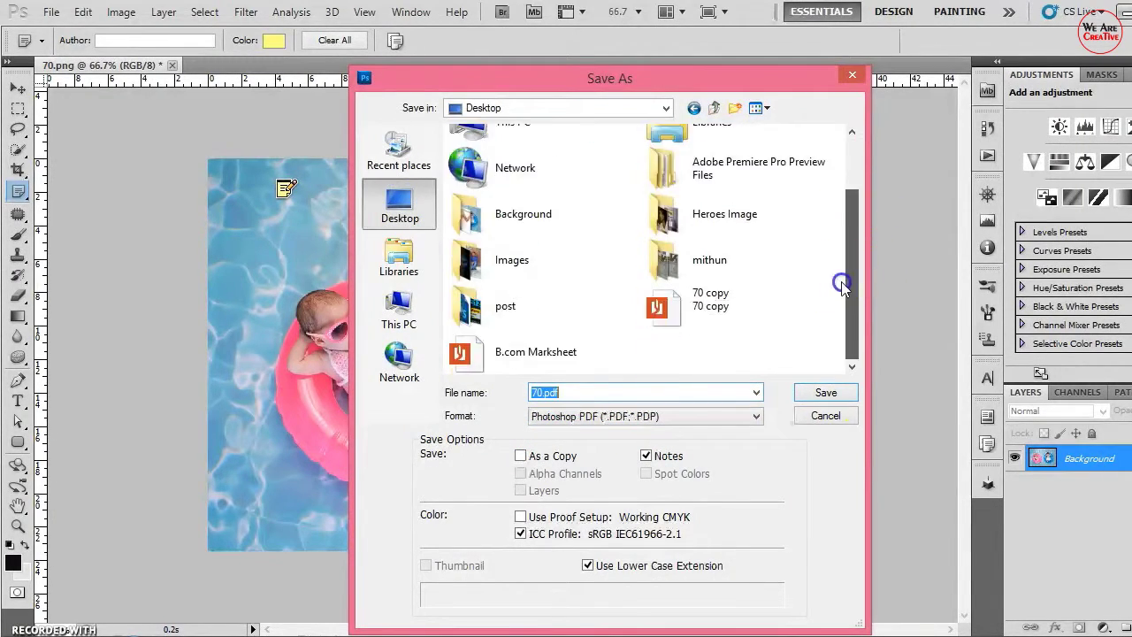
pyautogui.click(818, 391)
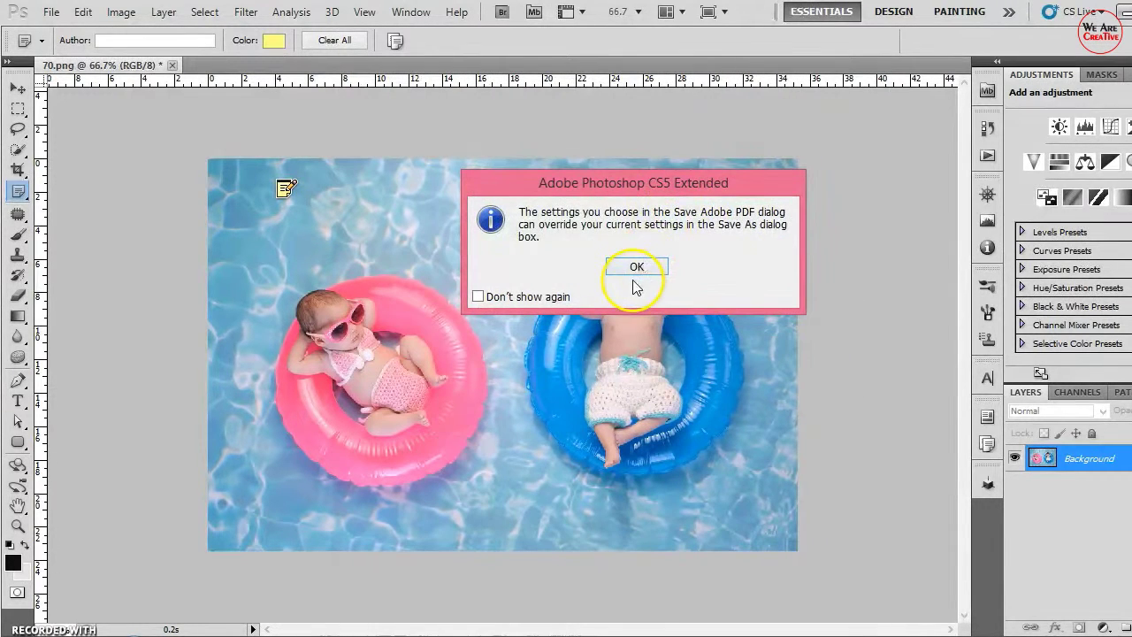
pyautogui.click(633, 266)
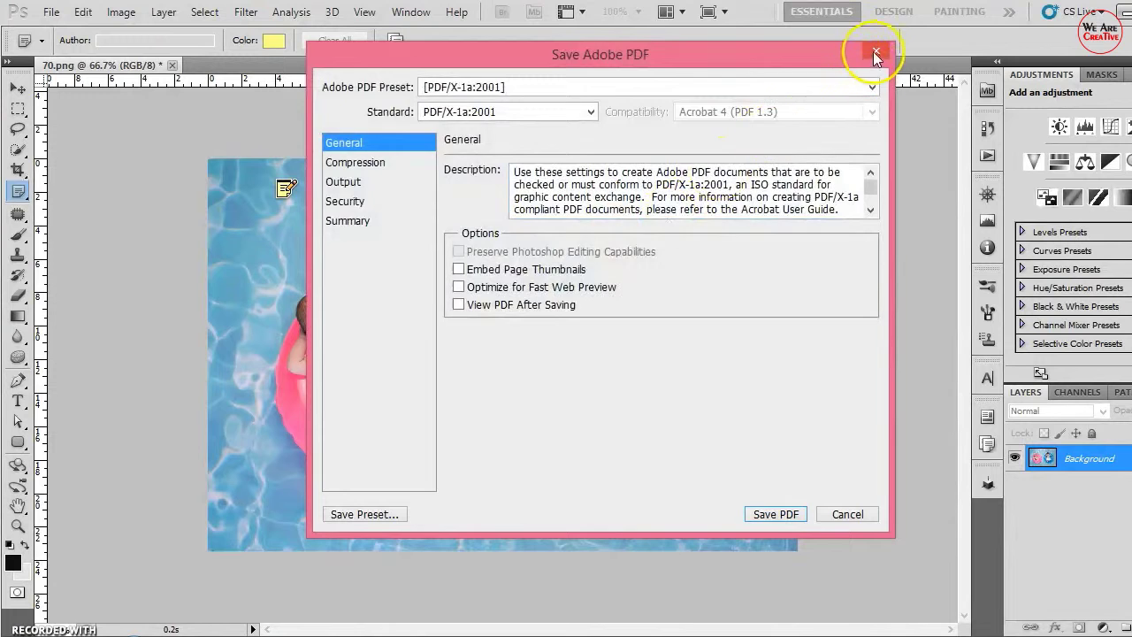
pyautogui.click(875, 51)
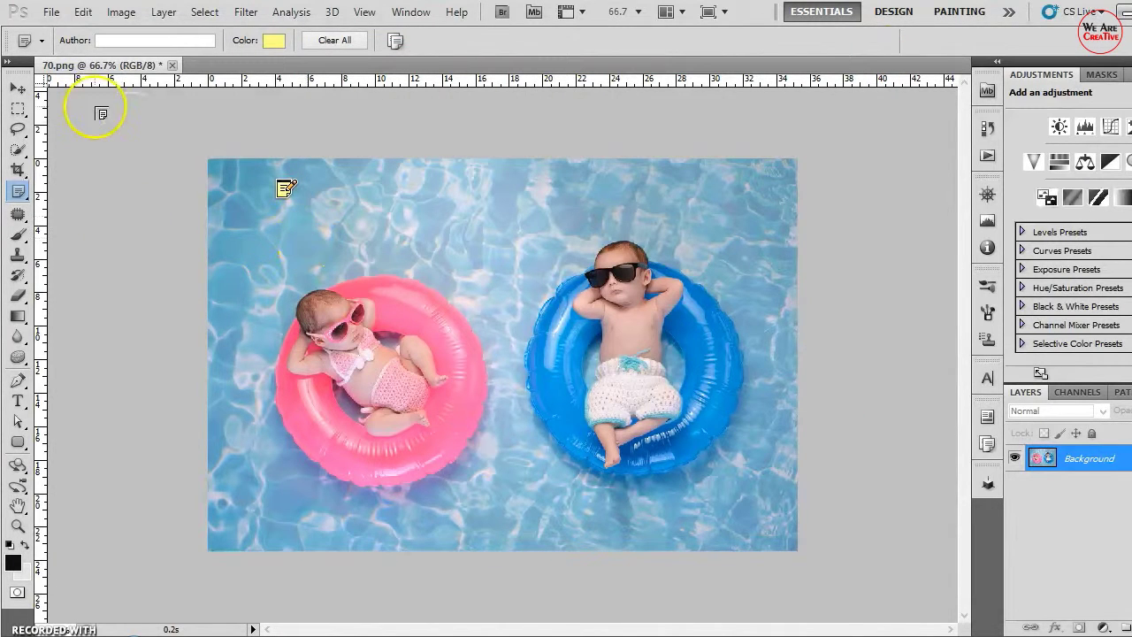
# Step: Delete the note pinned near the photo's top-left corner using the Move tool
pyautogui.click(17, 89)
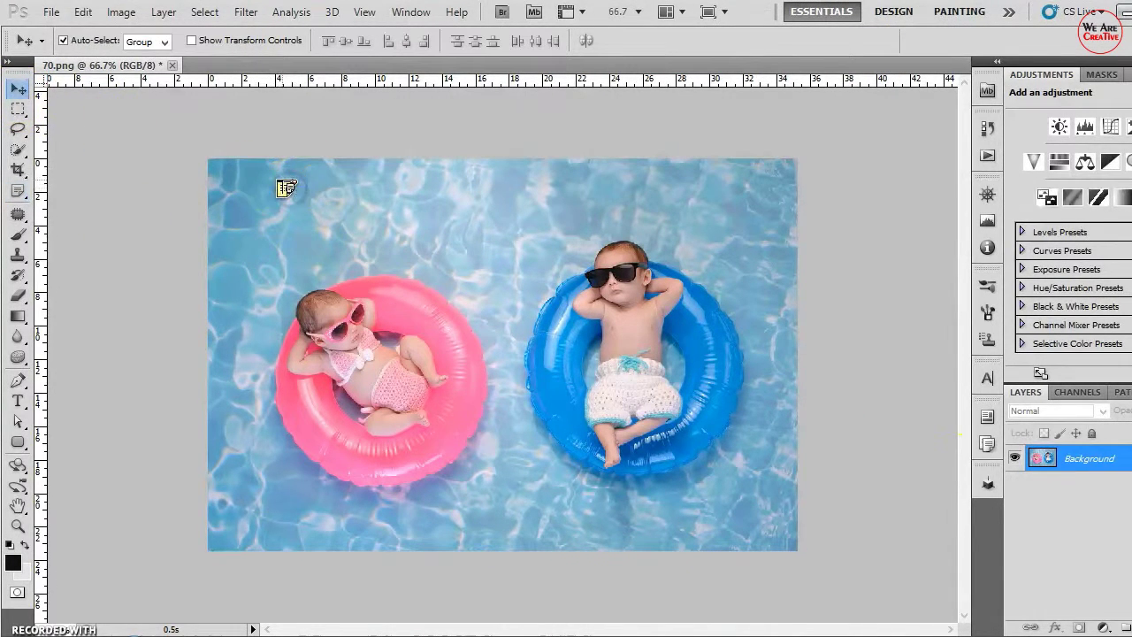
pyautogui.click(296, 195)
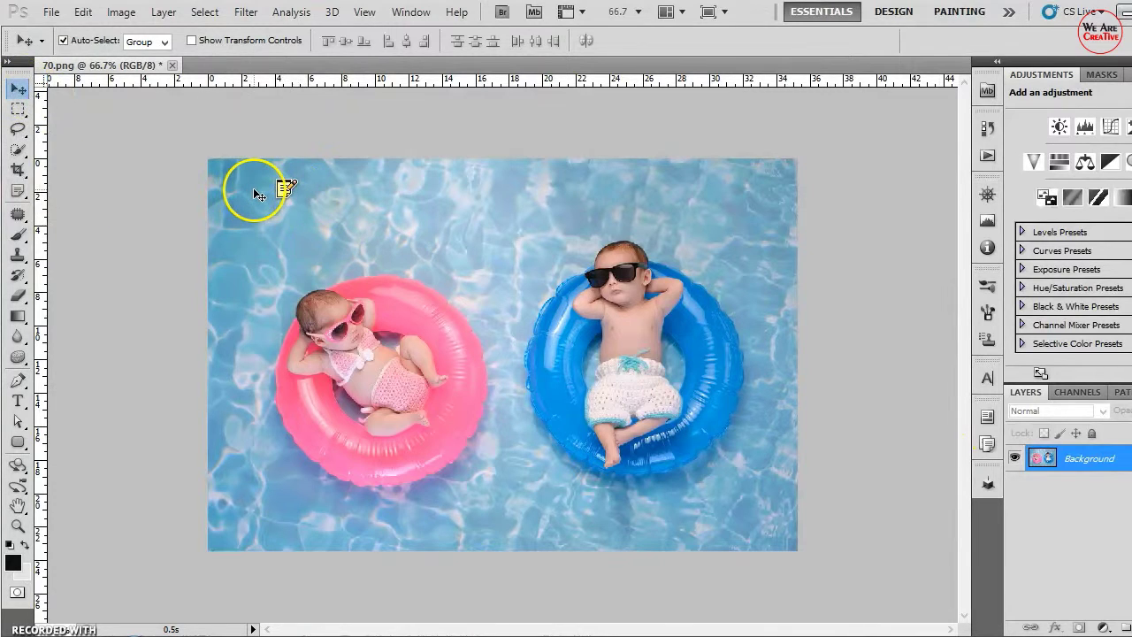
pyautogui.press('Delete')
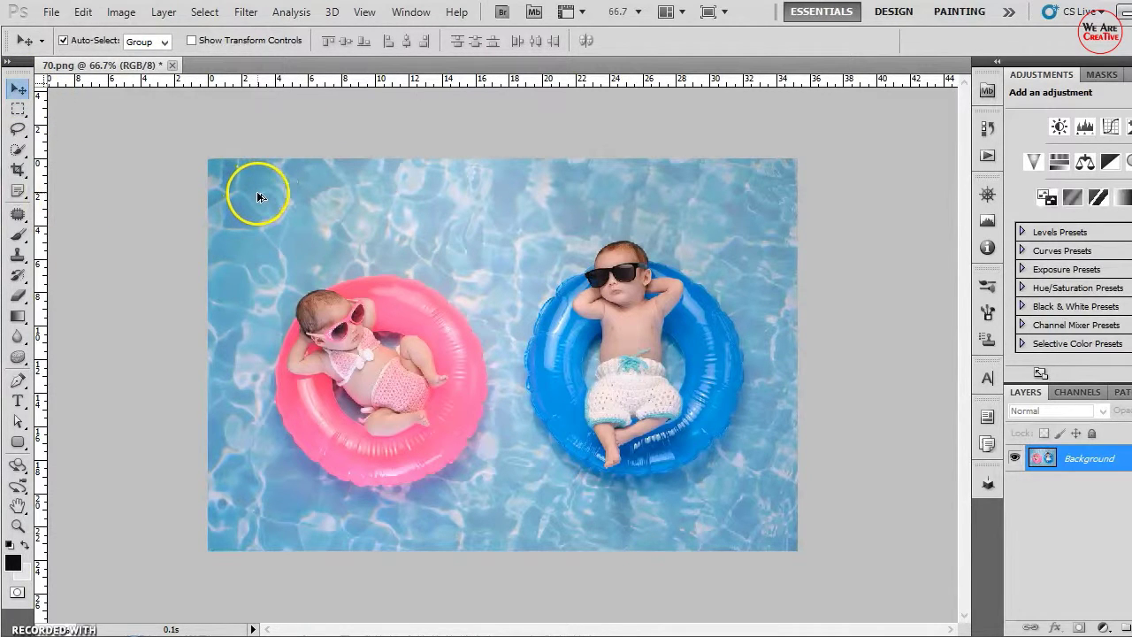
pyautogui.click(51, 12)
pyautogui.moveTo(71, 382)
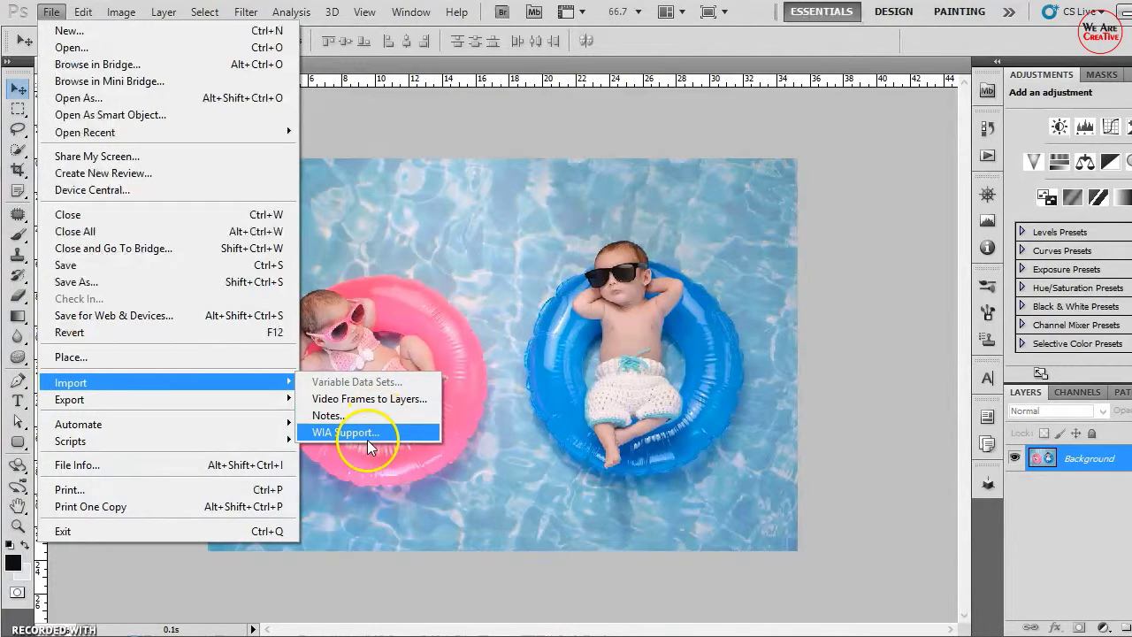
pyautogui.click(362, 436)
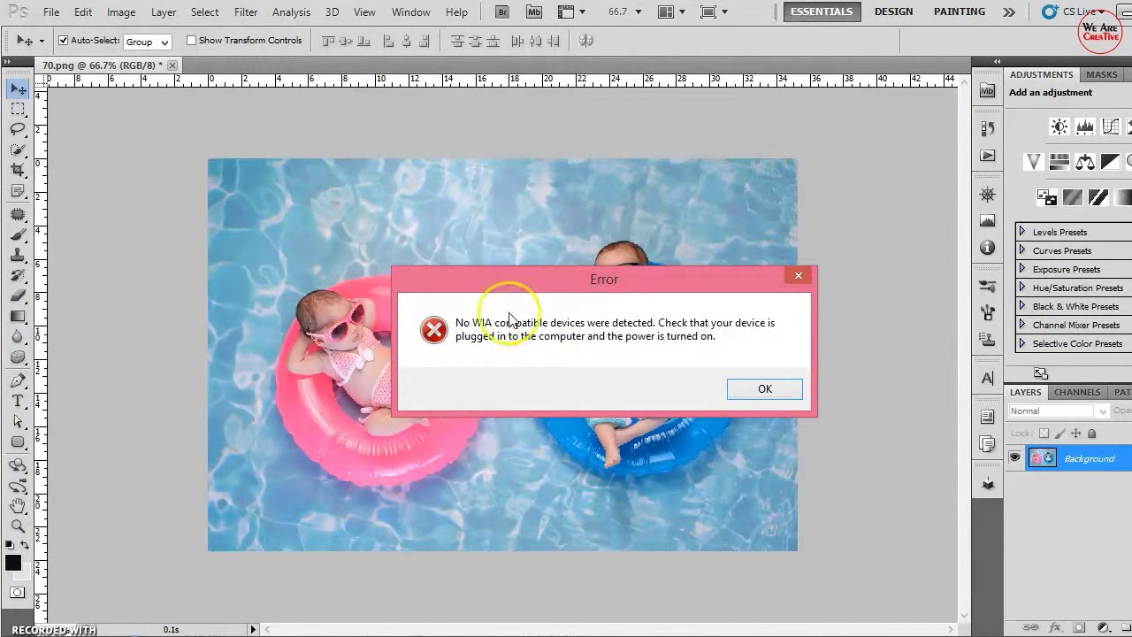
pyautogui.moveTo(525, 283); pyautogui.dragTo(434, 250)
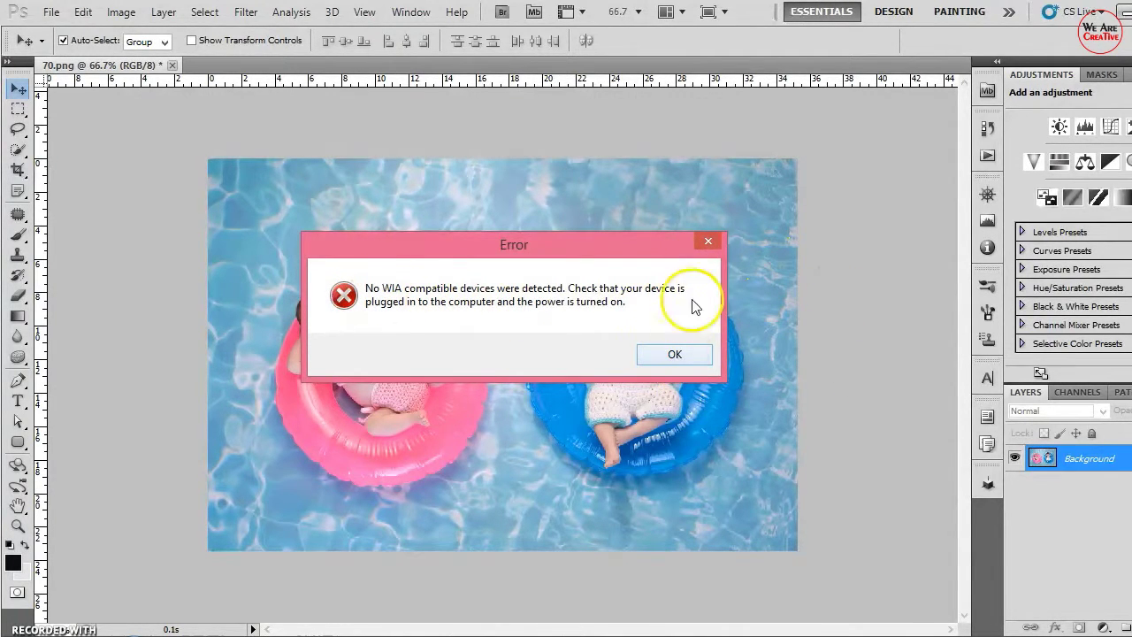
pyautogui.click(677, 354)
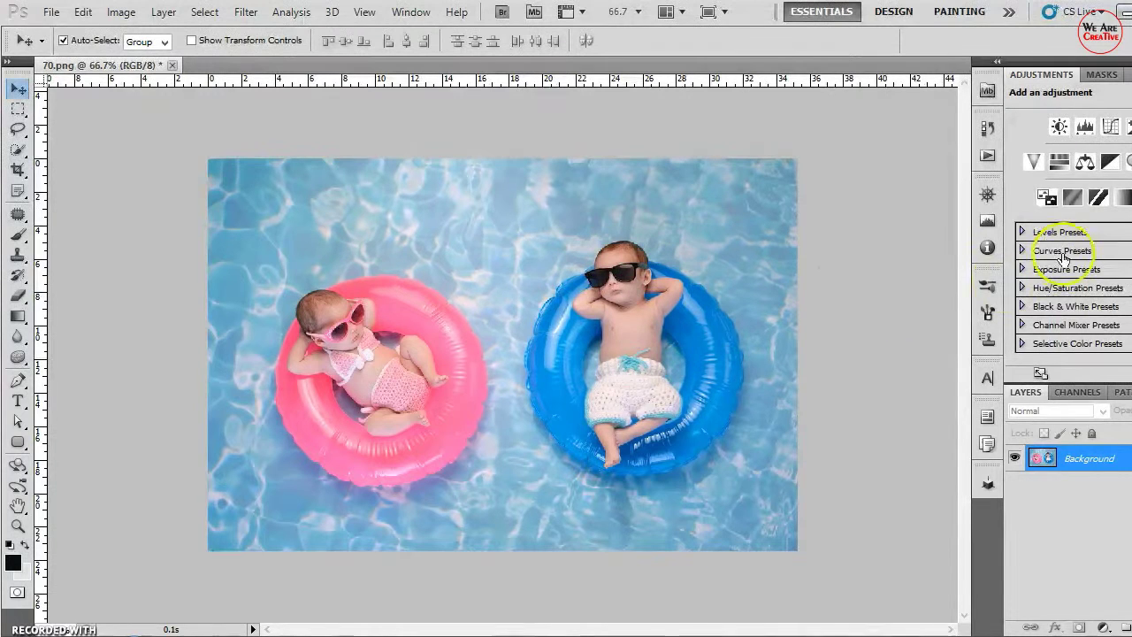
# Step: Show the File > Export choices, including Paths to Illustrator and Zoomify
pyautogui.click(49, 13)
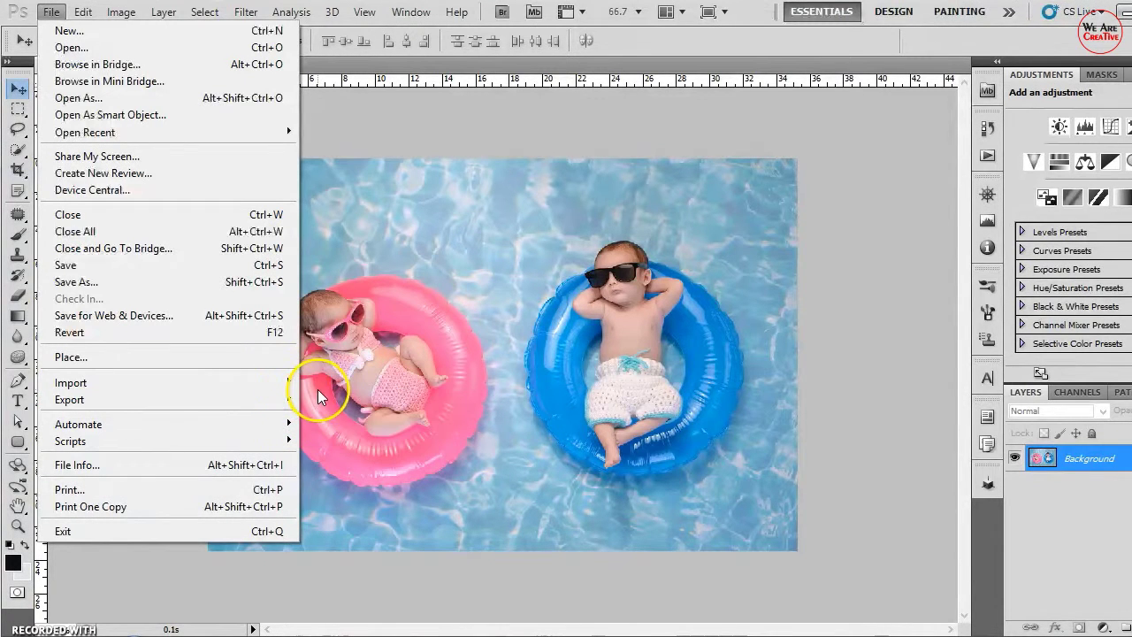
pyautogui.moveTo(168, 399)
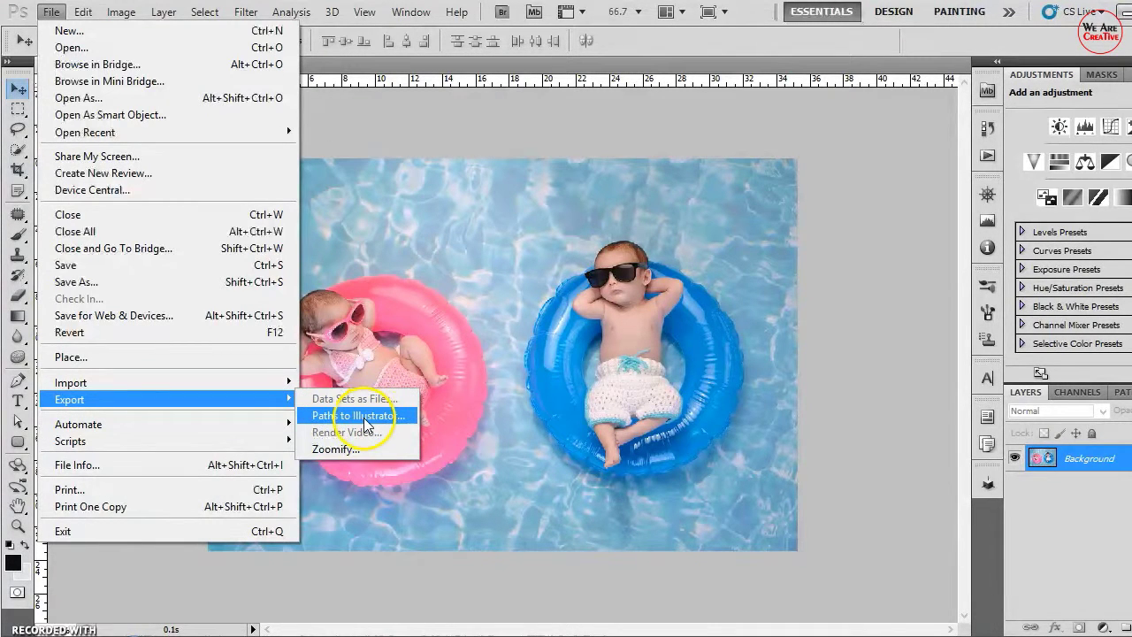
# Step: Back out of the Export menu and switch to the Pen tool
pyautogui.click(355, 419)
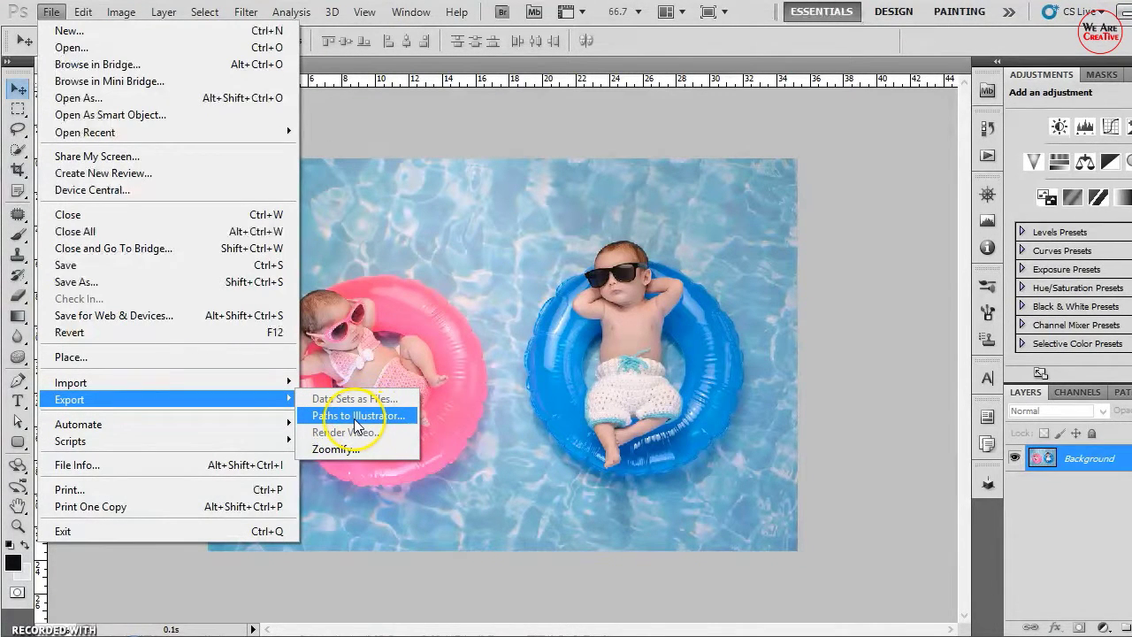
pyautogui.click(426, 343)
pyautogui.click(18, 380)
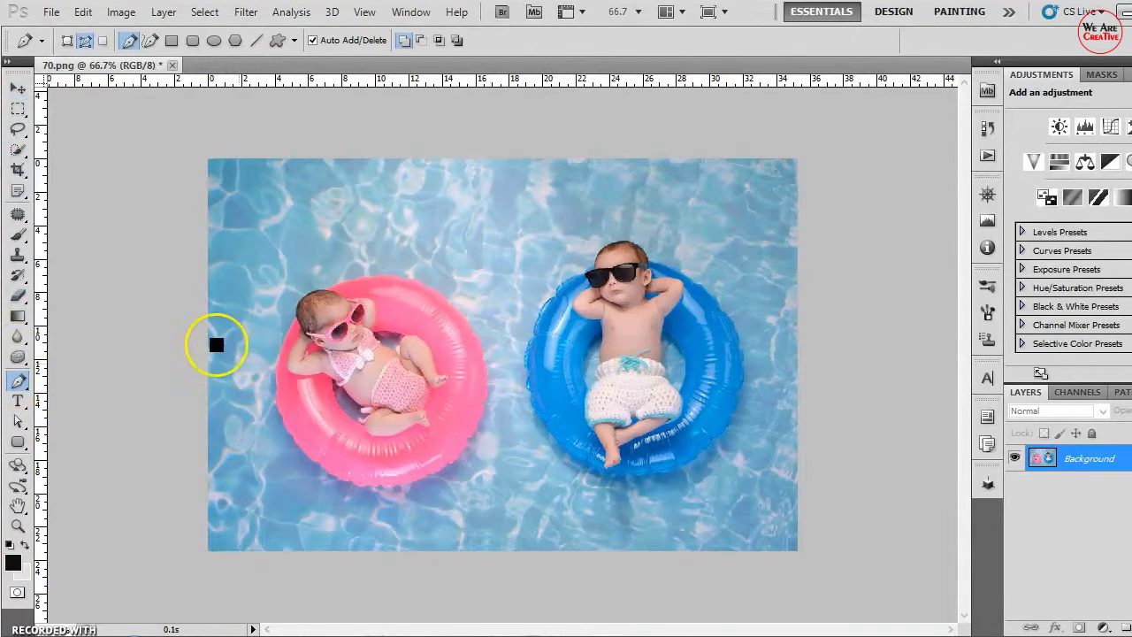
# Step: Draw a closed pen path around the pink float
pyautogui.click(384, 489)
pyautogui.click(309, 452)
pyautogui.click(277, 379)
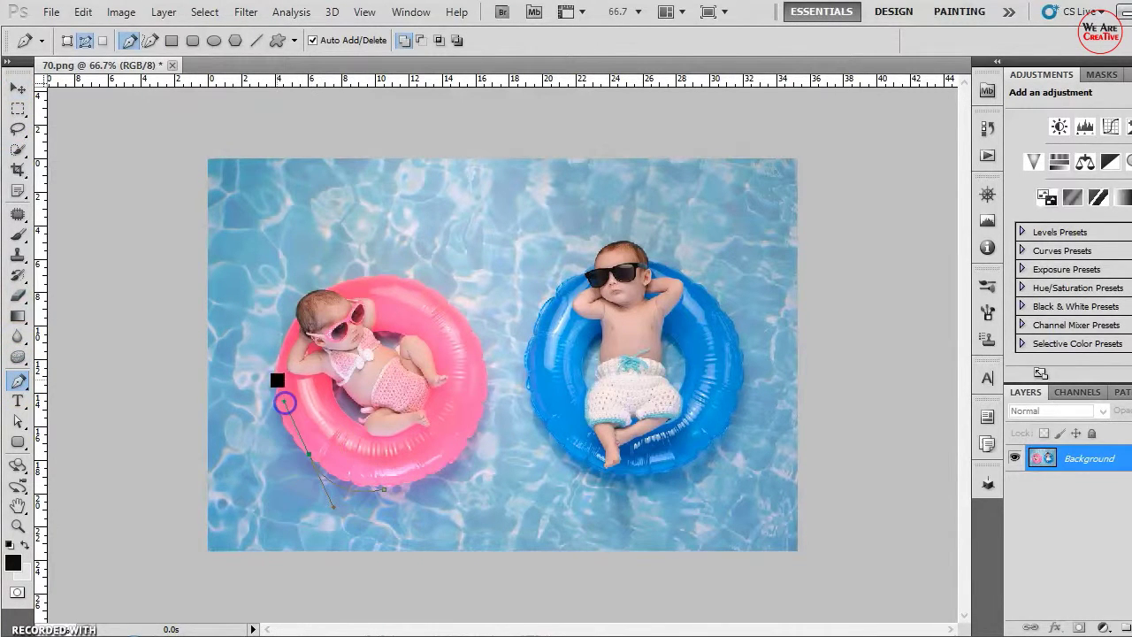
pyautogui.click(271, 350)
pyautogui.click(290, 301)
pyautogui.click(327, 275)
pyautogui.click(403, 274)
pyautogui.click(460, 325)
pyautogui.click(475, 404)
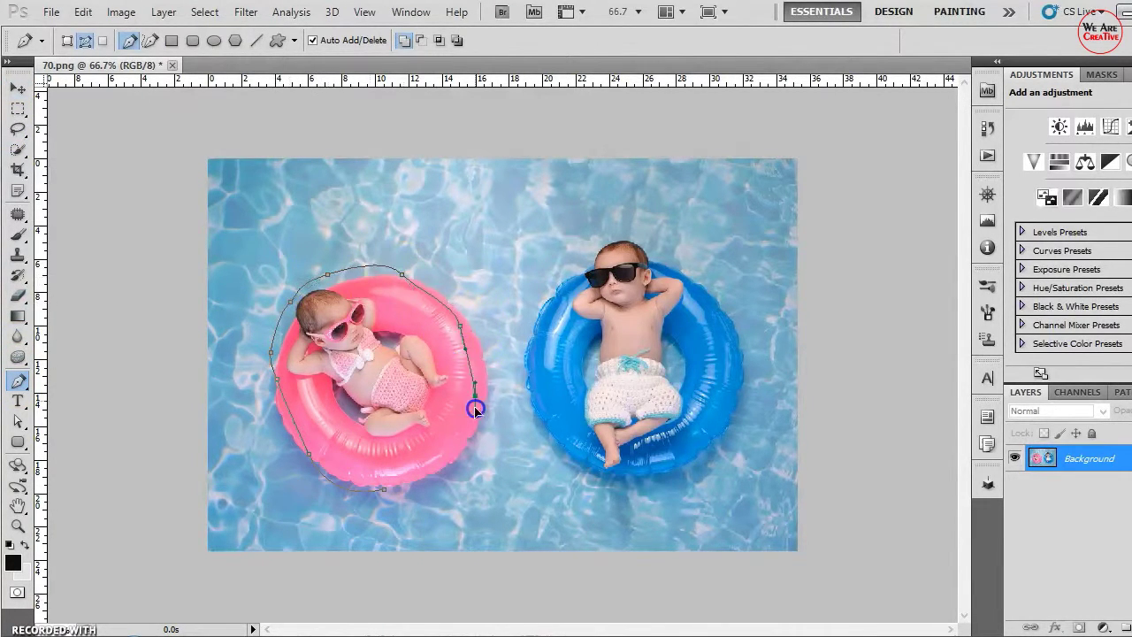
pyautogui.moveTo(465, 451); pyautogui.dragTo(489, 432)
pyautogui.click(383, 490)
# Step: Draw a second closed pen path around the blue float
pyautogui.click(522, 393)
pyautogui.moveTo(523, 337); pyautogui.dragTo(545, 285)
pyautogui.click(558, 259)
pyautogui.click(645, 238)
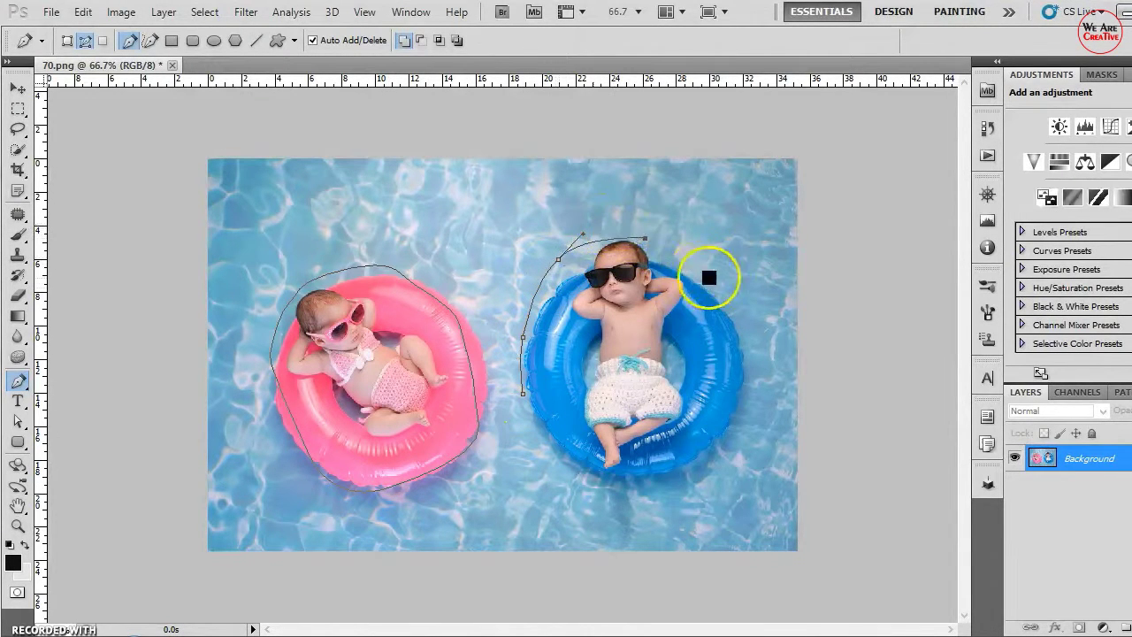
pyautogui.click(717, 285)
pyautogui.click(744, 366)
pyautogui.click(712, 460)
pyautogui.click(634, 491)
pyautogui.click(548, 440)
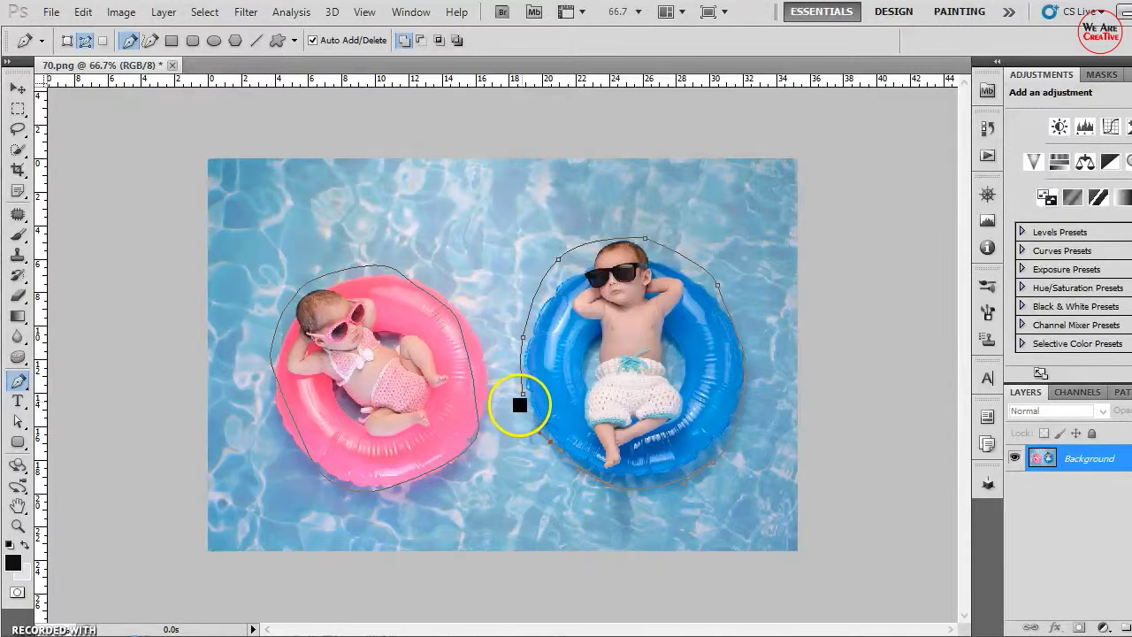
pyautogui.click(523, 393)
pyautogui.click(51, 11)
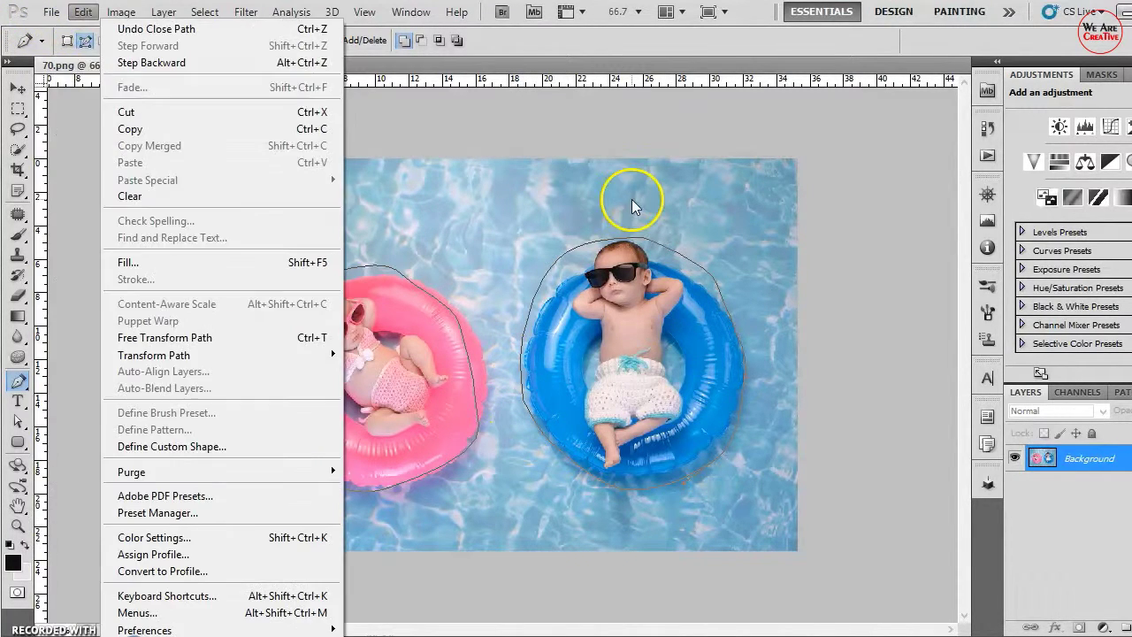
pyautogui.moveTo(51, 11)
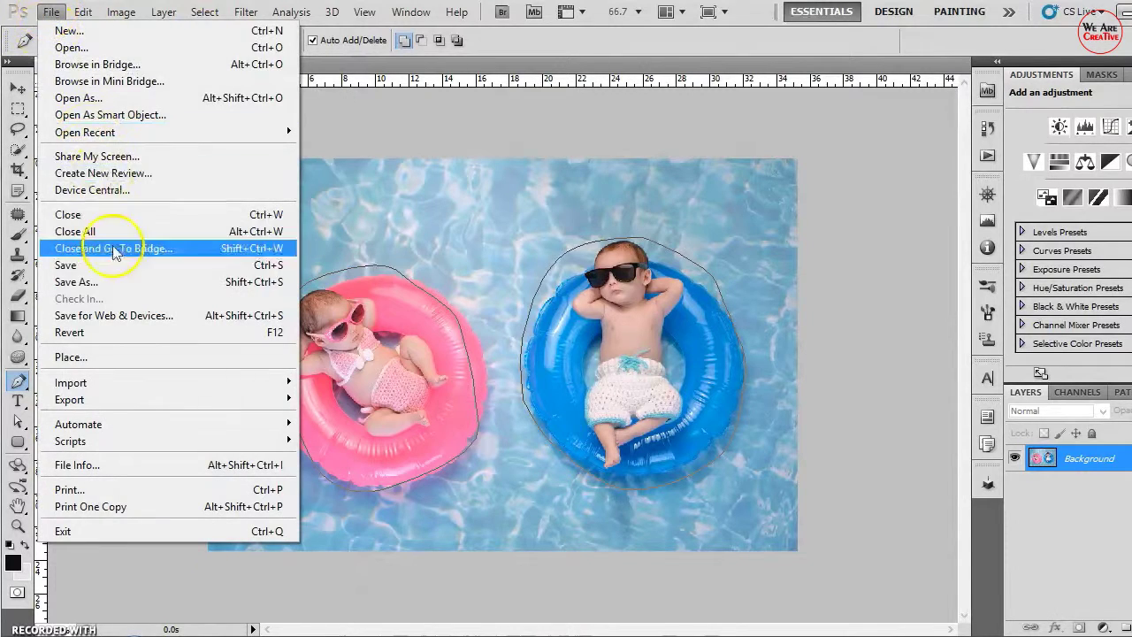
# Step: Export the Work Path to Illustrator as 100.ai on the Desktop
pyautogui.click(113, 283)
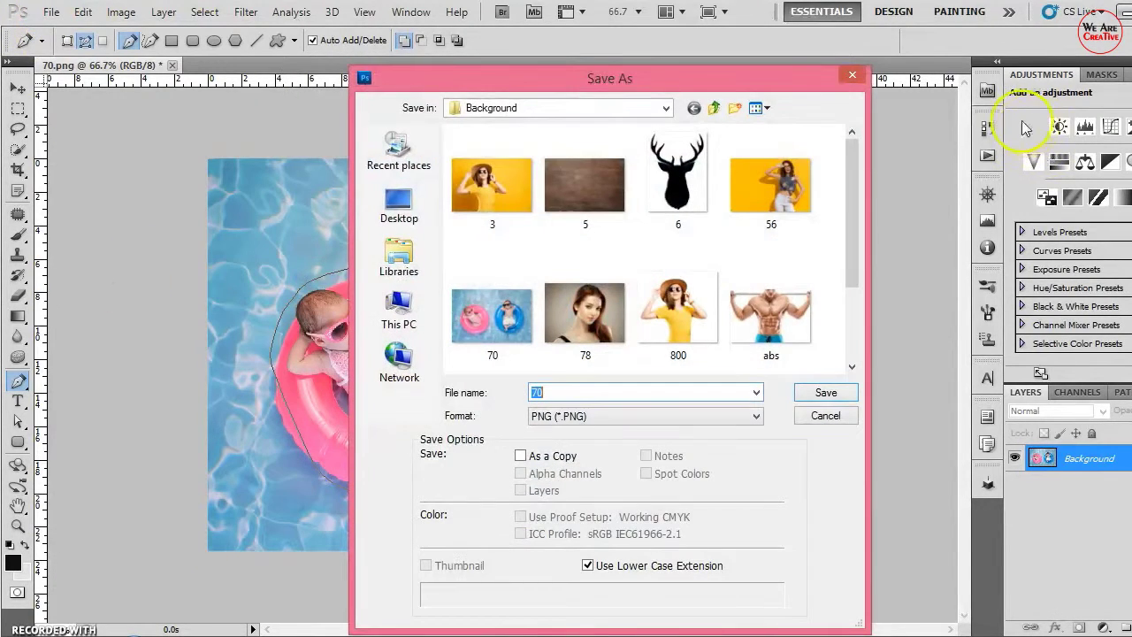
pyautogui.click(851, 76)
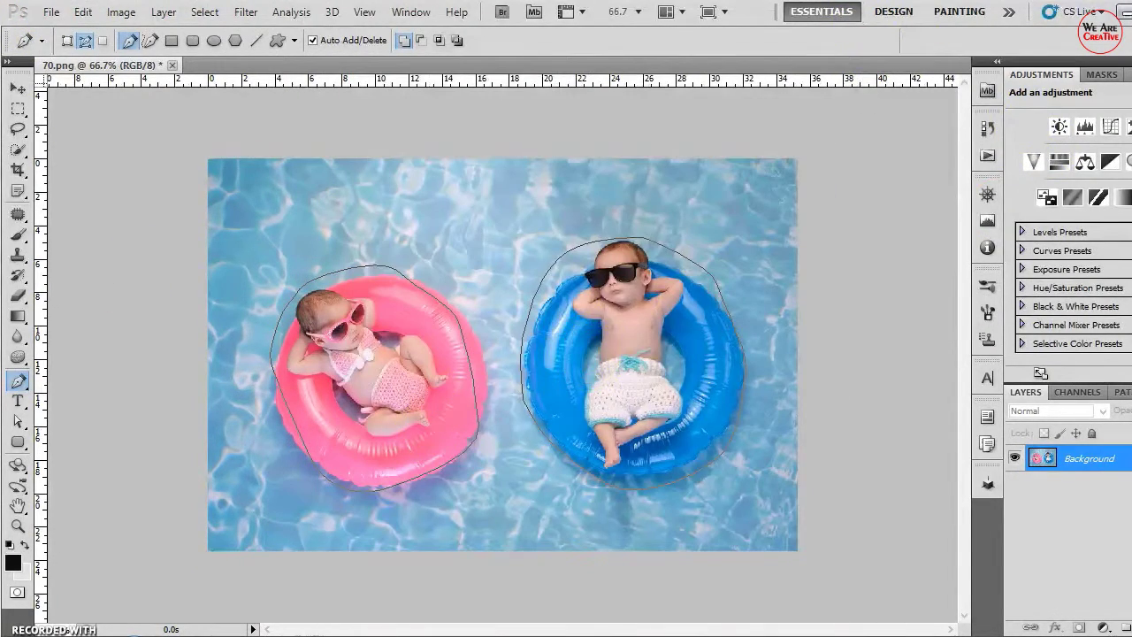
pyautogui.click(65, 15)
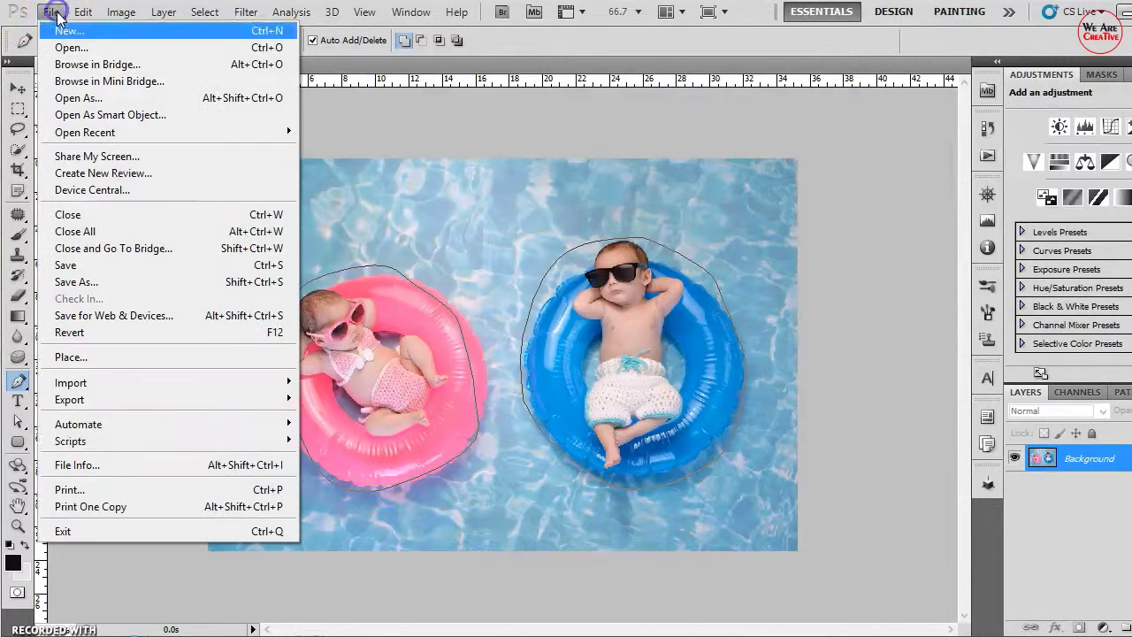
pyautogui.click(102, 405)
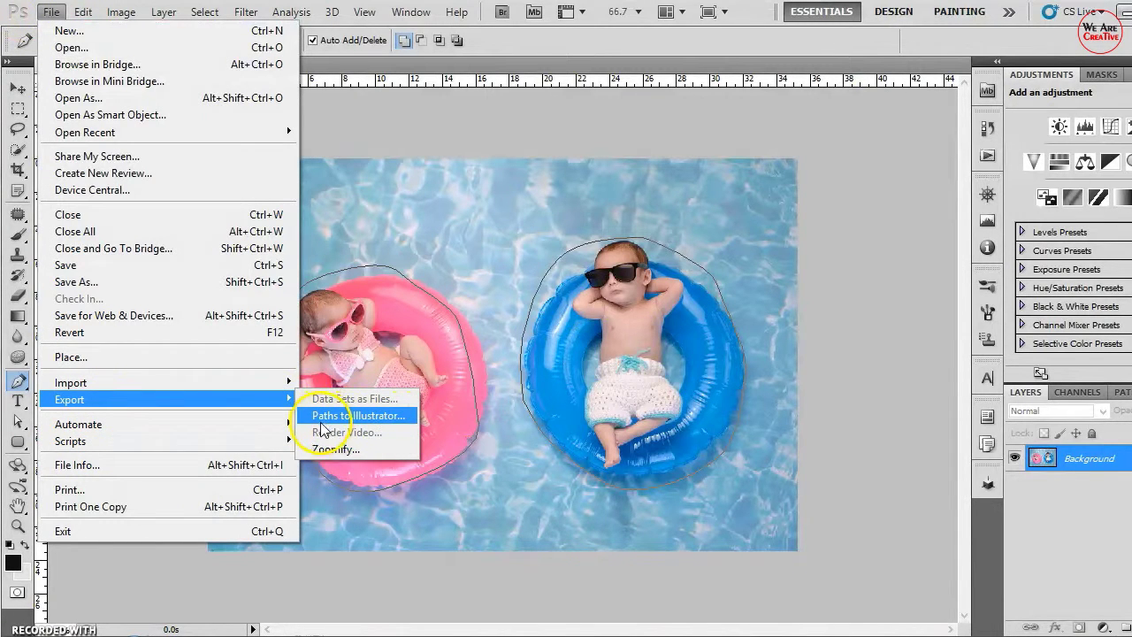
pyautogui.click(365, 416)
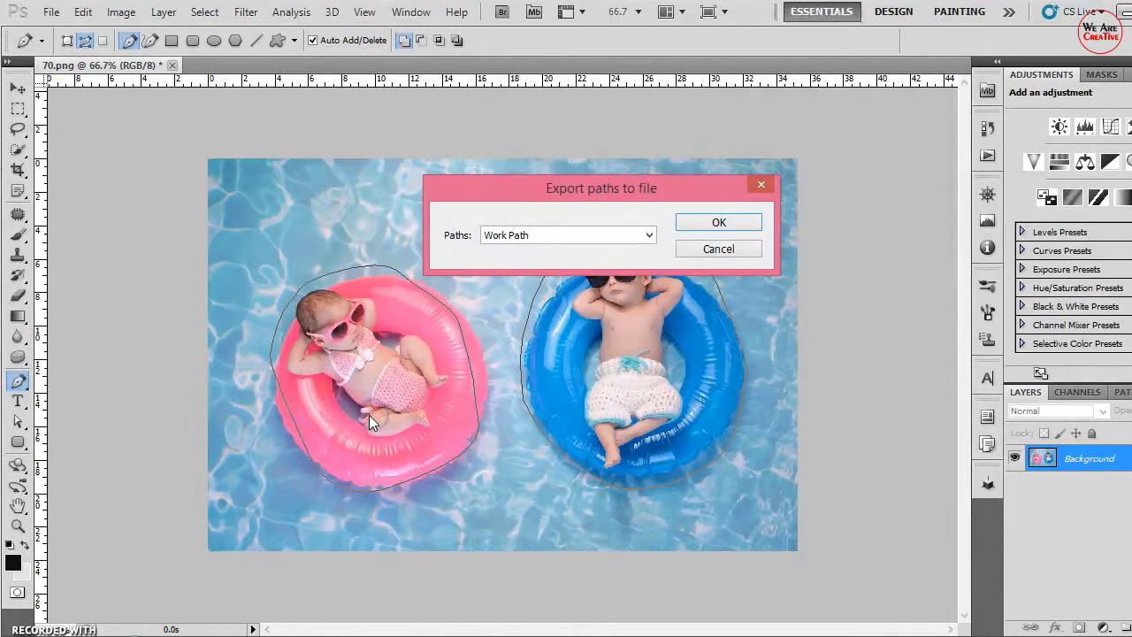
pyautogui.click(727, 222)
pyautogui.write('1O')
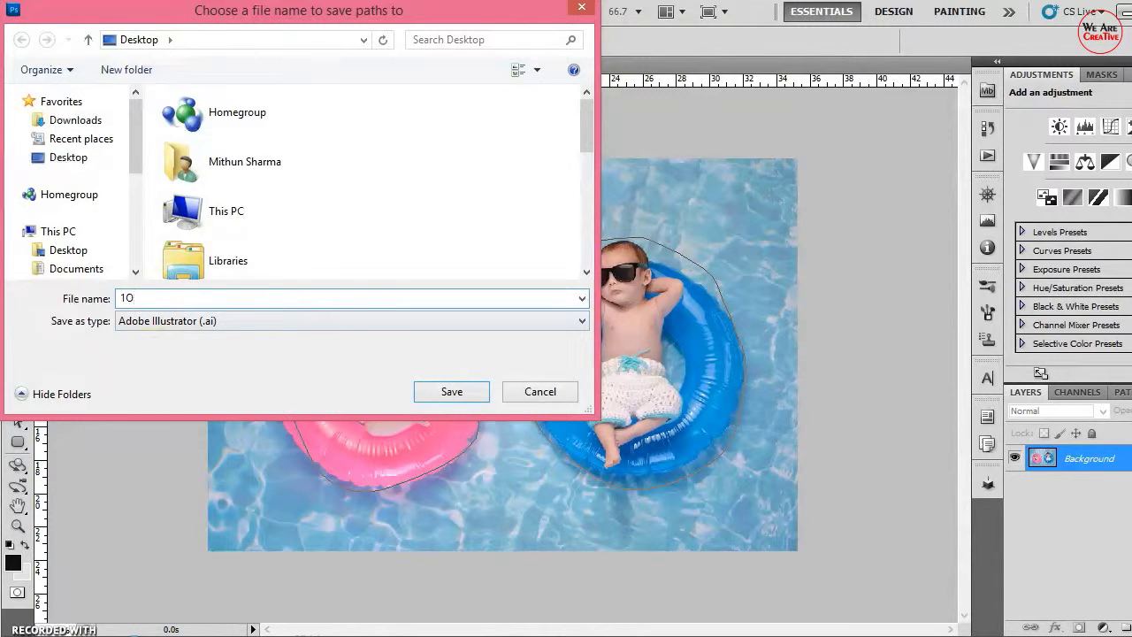
pyautogui.press('BackSpace')
pyautogui.write('00')
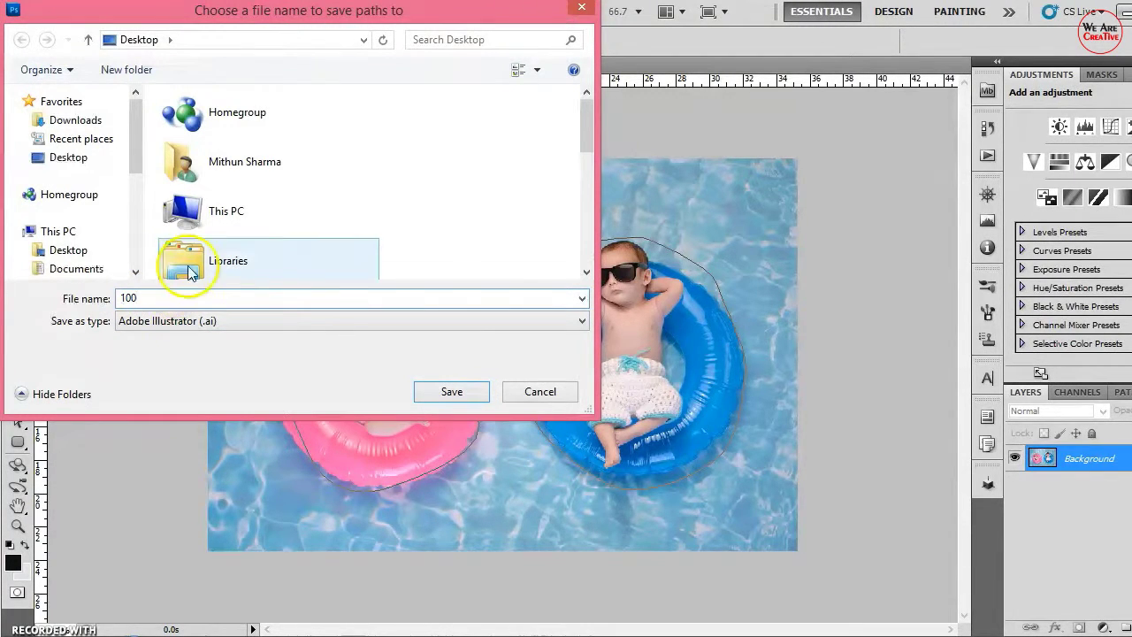
pyautogui.click(452, 392)
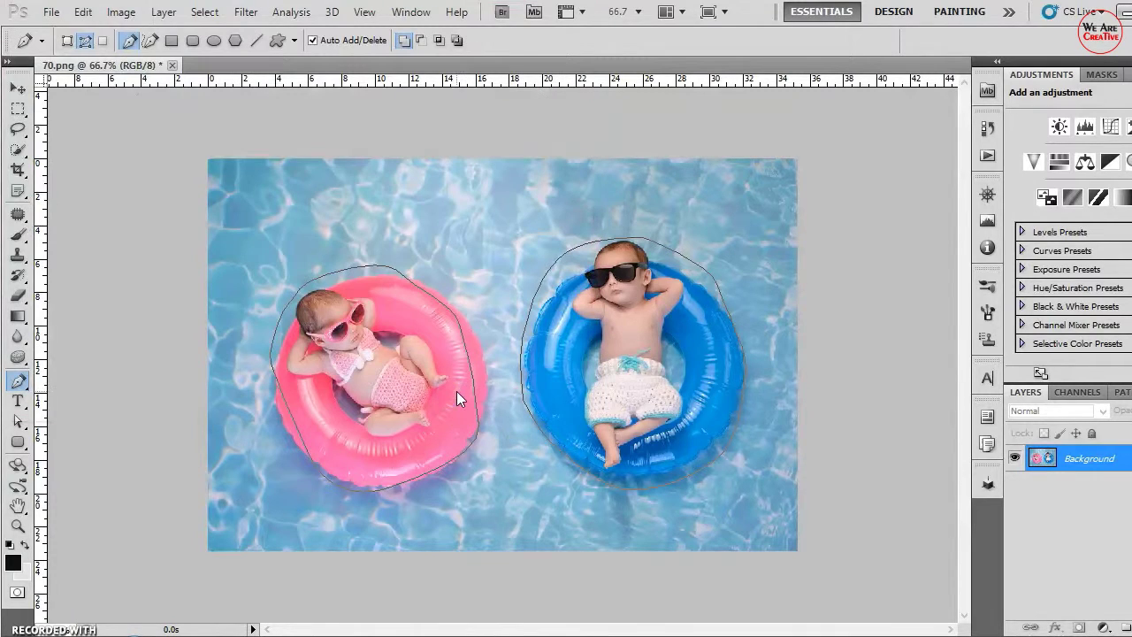
# Step: Minimize Photoshop and the Background folder, then select the 100 .ai file on the desktop
pyautogui.click(1124, 11)
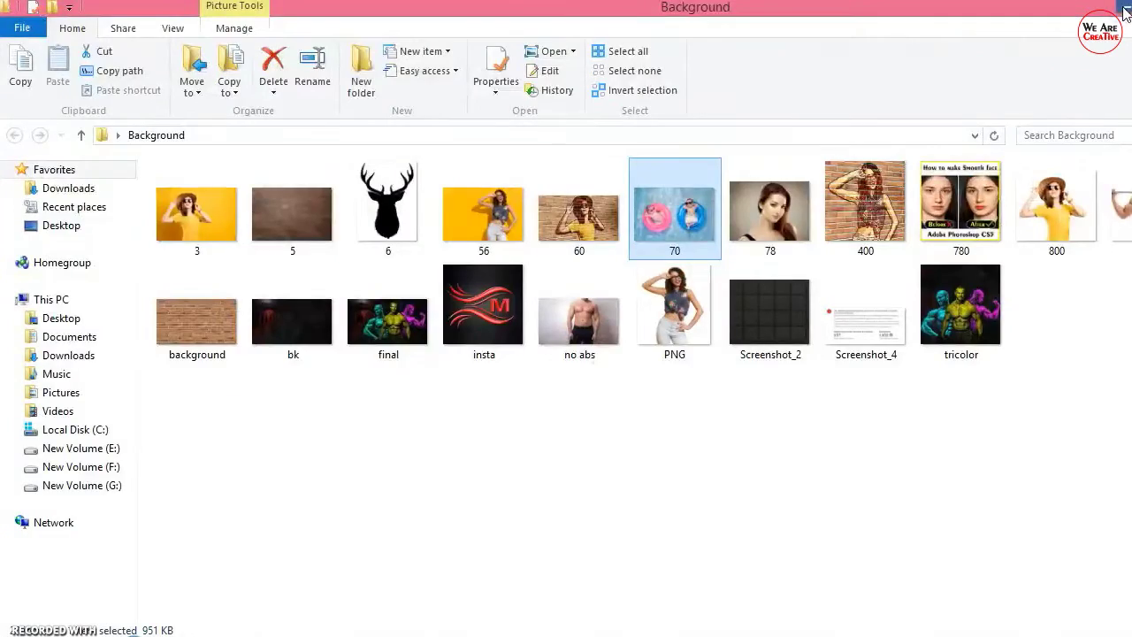
pyautogui.click(1126, 11)
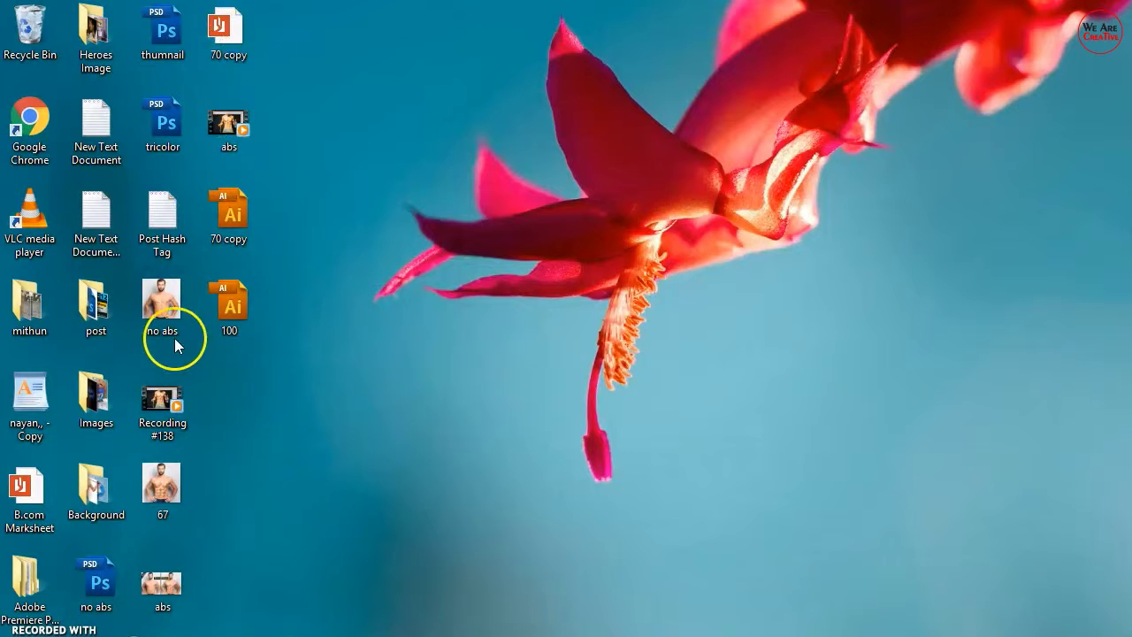
pyautogui.click(215, 311)
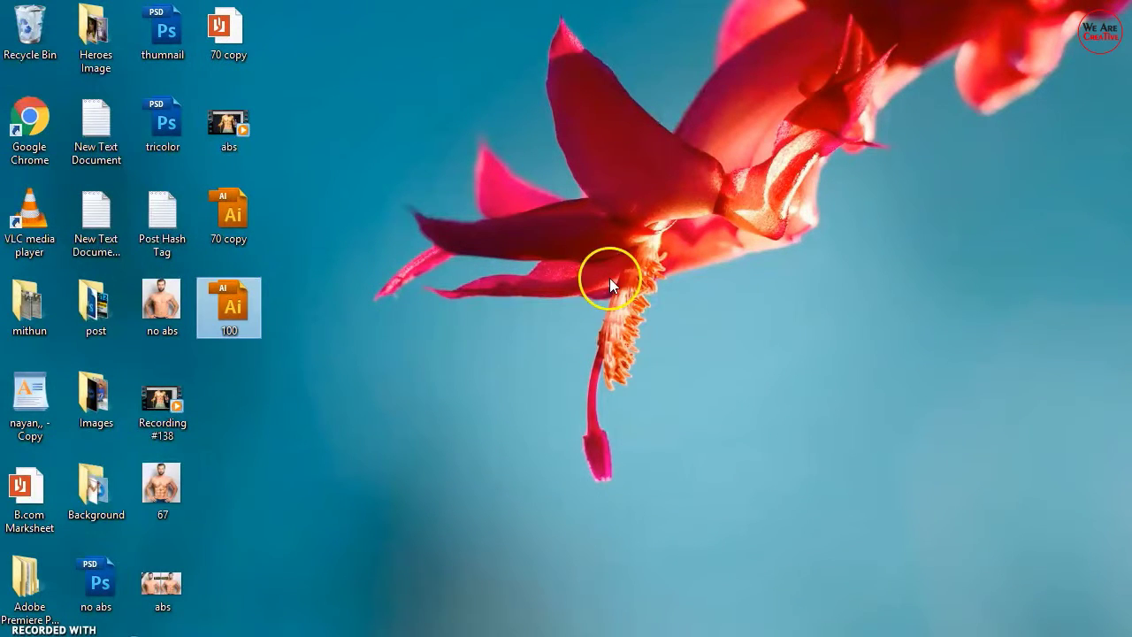
# Step: Open 100.ai in Illustrator with artboard conversion, zoom out, and select both float outlines
pyautogui.press('Return')
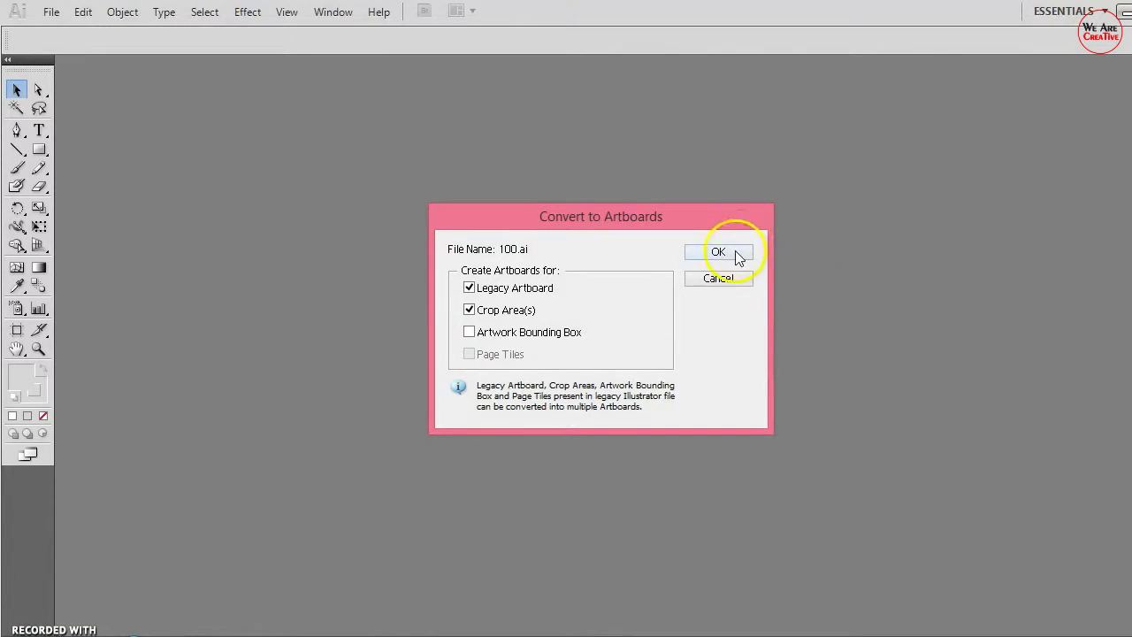
pyautogui.click(735, 252)
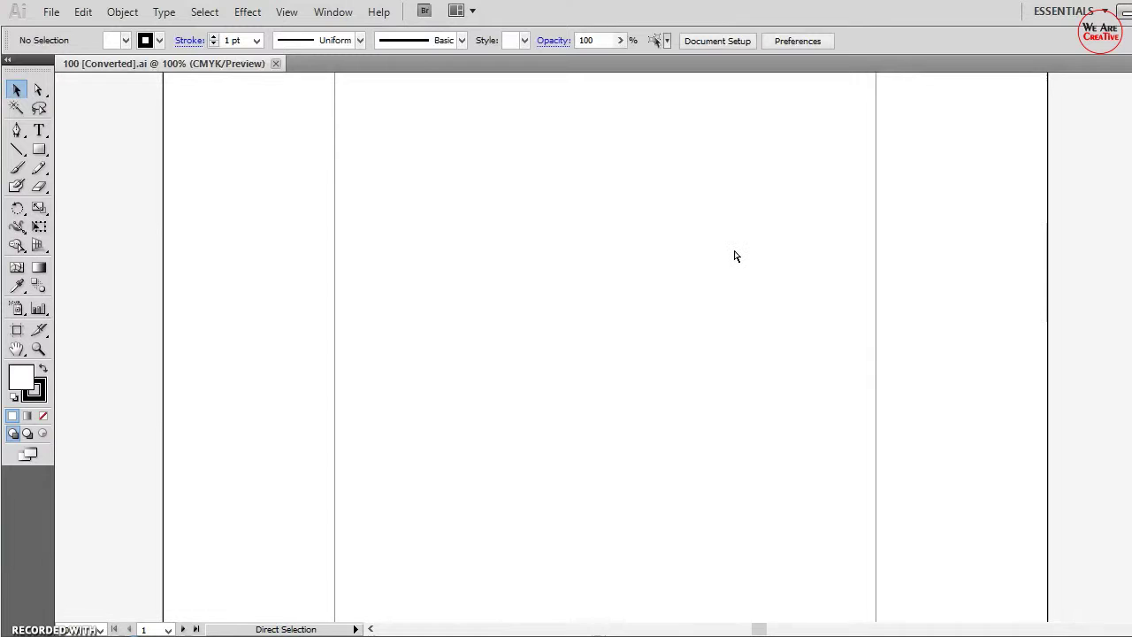
pyautogui.hotkey('ctrl', '-')
pyautogui.hotkey('ctrl', '-')
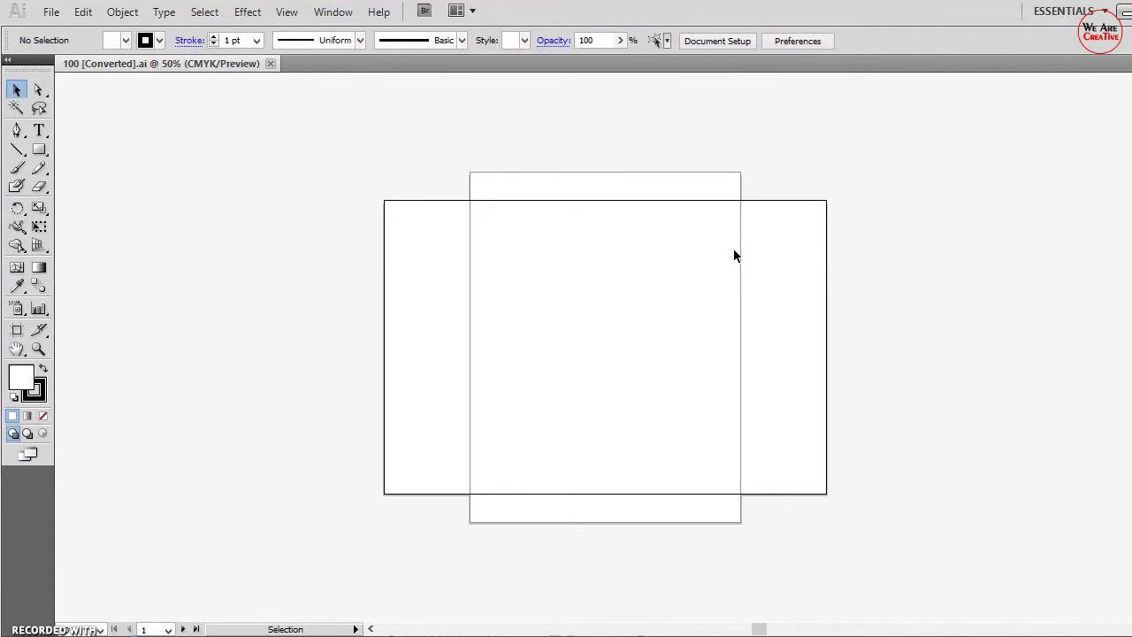
pyautogui.moveTo(424, 161); pyautogui.dragTo(782, 466)
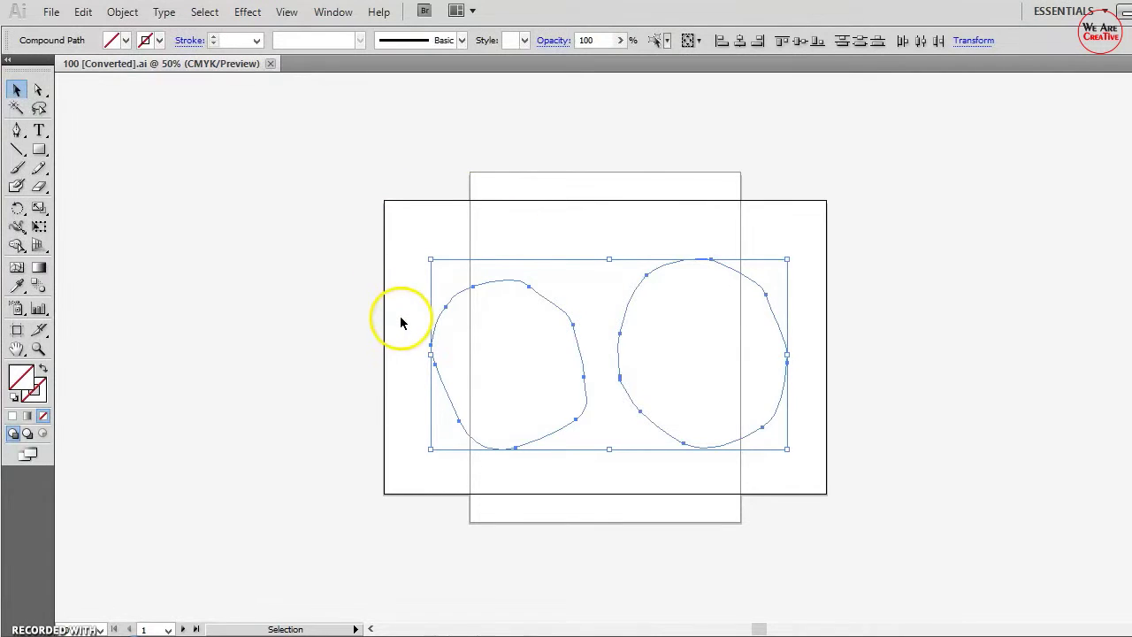
# Step: Release the compound path and give the left outline a 6 pt stroke
pyautogui.rightClick(555, 303)
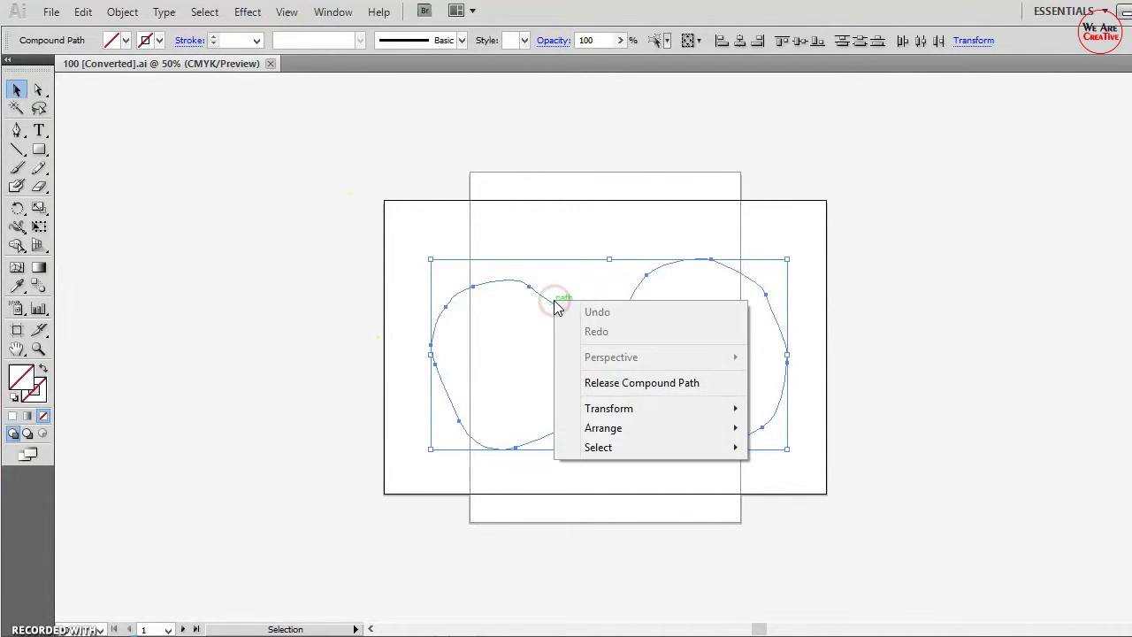
pyautogui.click(617, 387)
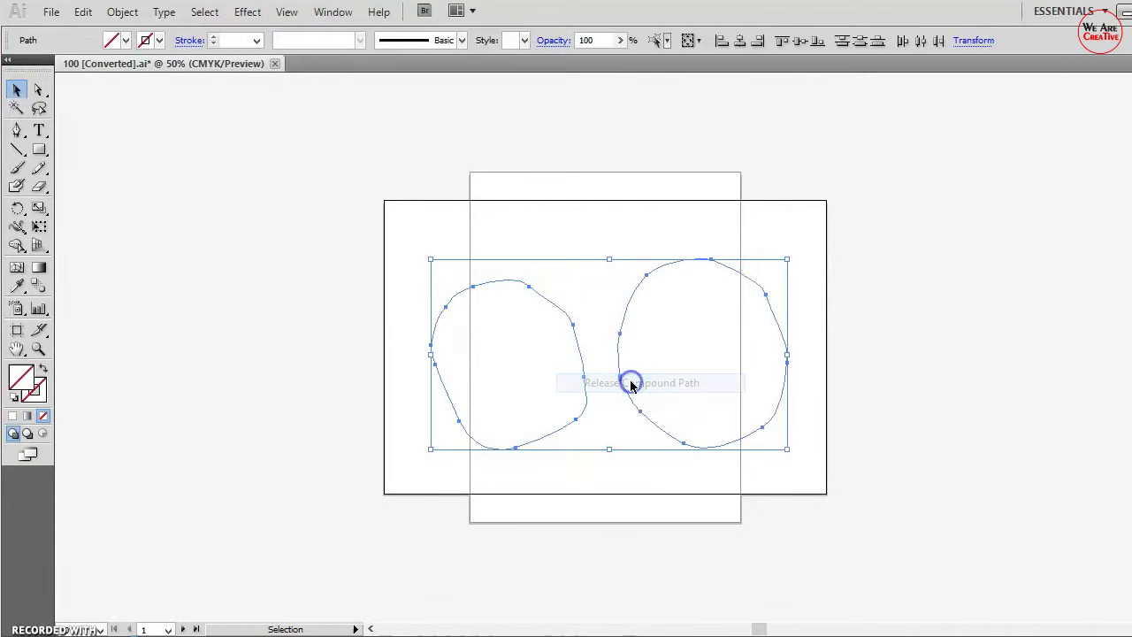
pyautogui.click(496, 223)
pyautogui.click(502, 283)
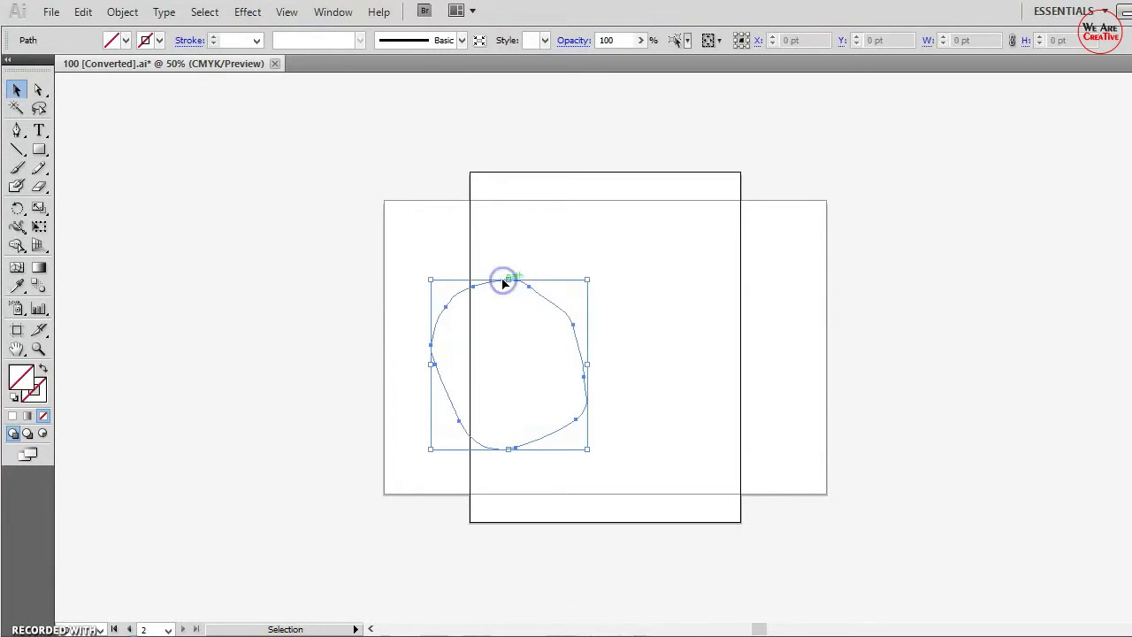
pyautogui.click(159, 40)
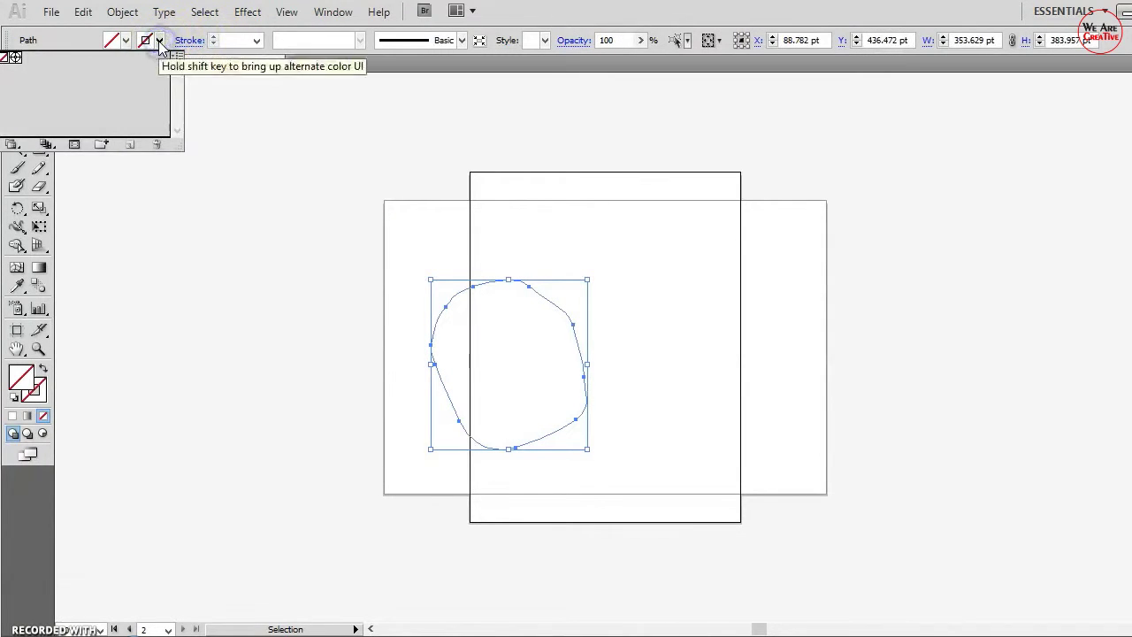
pyautogui.click(256, 40)
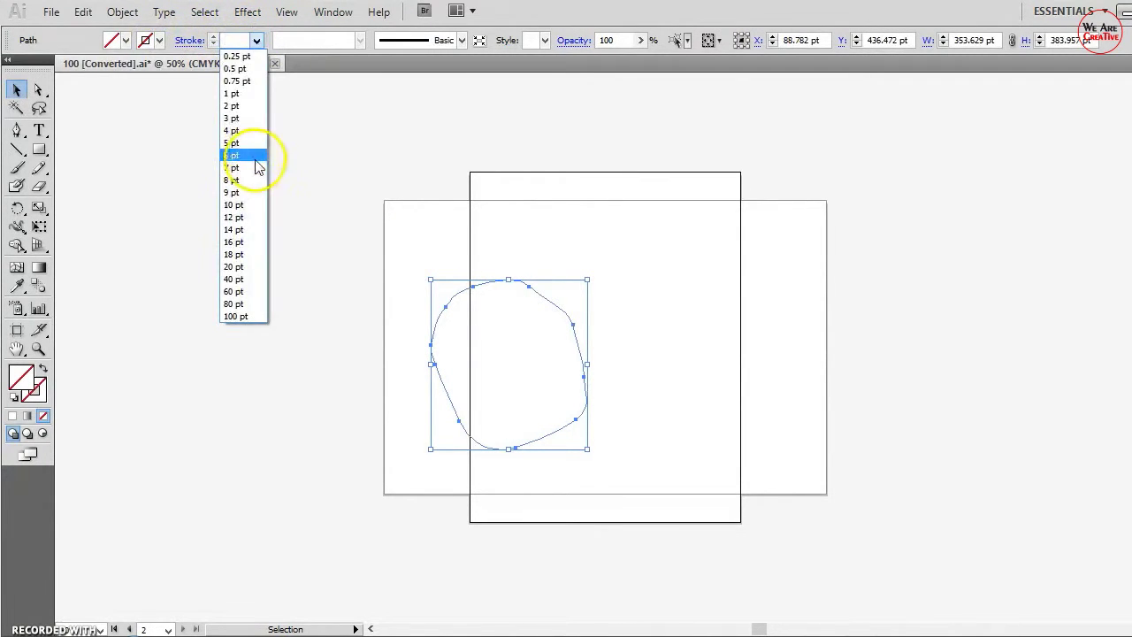
pyautogui.click(253, 157)
pyautogui.click(683, 294)
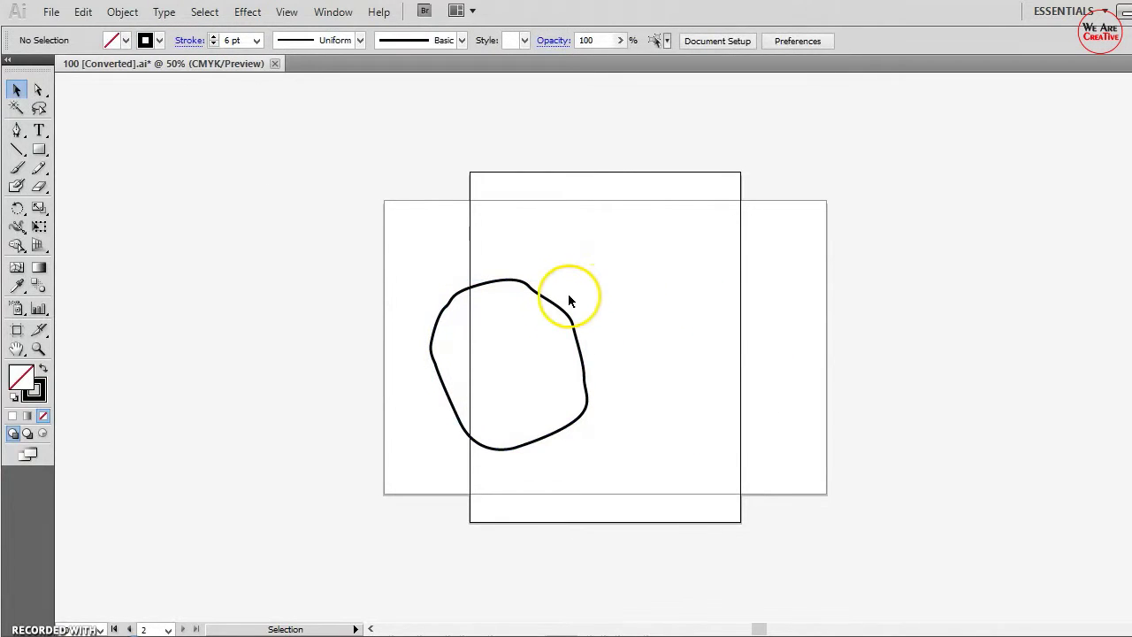
# Step: Give the right outline a 6 pt stroke as well
pyautogui.moveTo(569, 302); pyautogui.dragTo(619, 315)
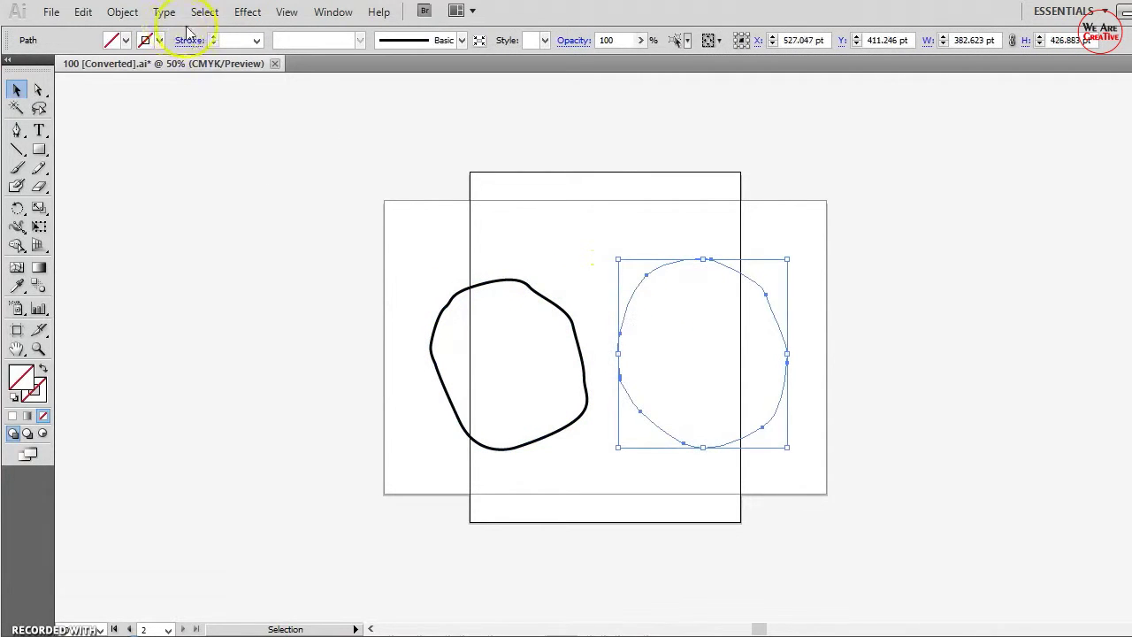
pyautogui.click(257, 40)
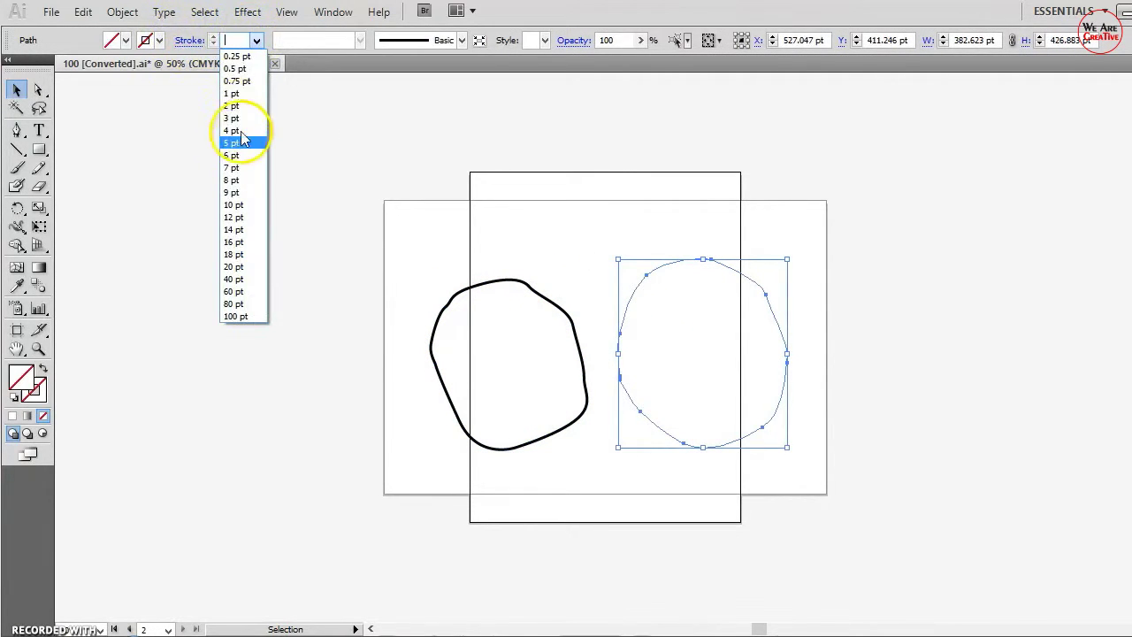
pyautogui.click(243, 155)
pyautogui.click(865, 238)
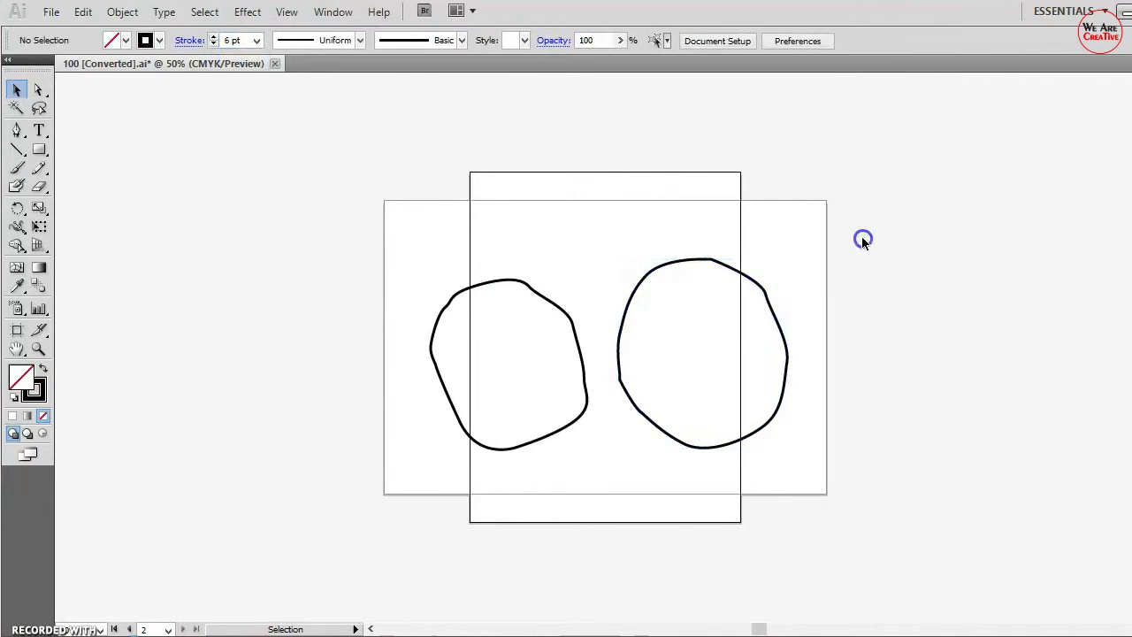
pyautogui.click(758, 283)
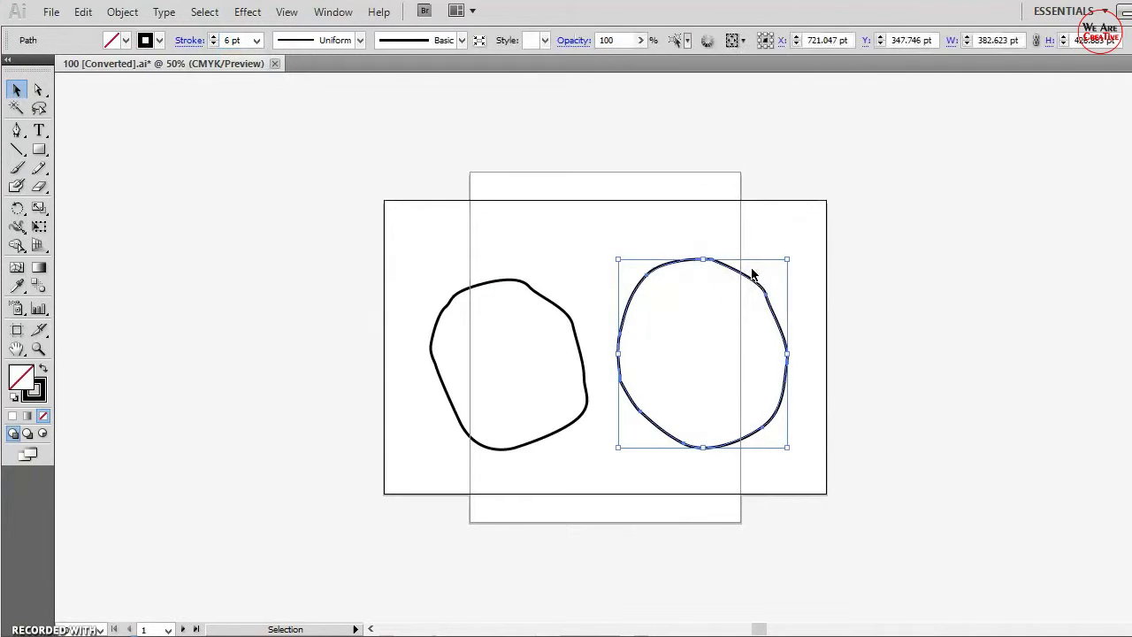
# Step: Drag the right outline's anchors into a long narrow spike reaching past the artboard top
pyautogui.click(38, 89)
pyautogui.moveTo(854, 240)
pyautogui.mouseDown()
pyautogui.moveTo(758, 318)
pyautogui.moveTo(755, 273)
pyautogui.mouseUp()
pyautogui.click(625, 239)
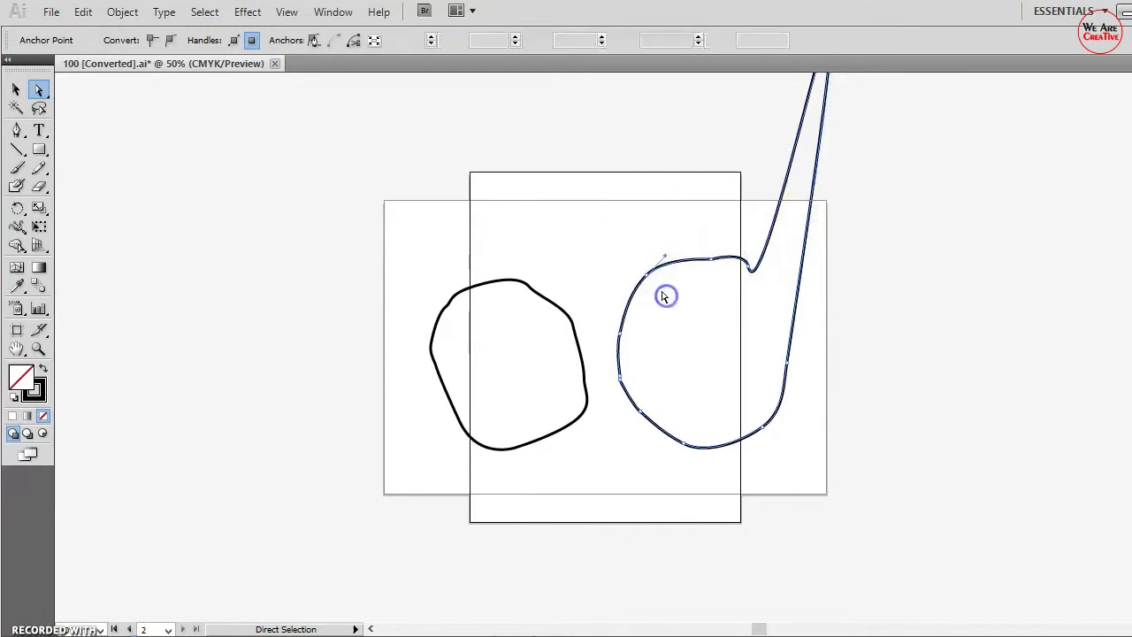
pyautogui.click(637, 269)
pyautogui.moveTo(637, 270); pyautogui.dragTo(614, 247)
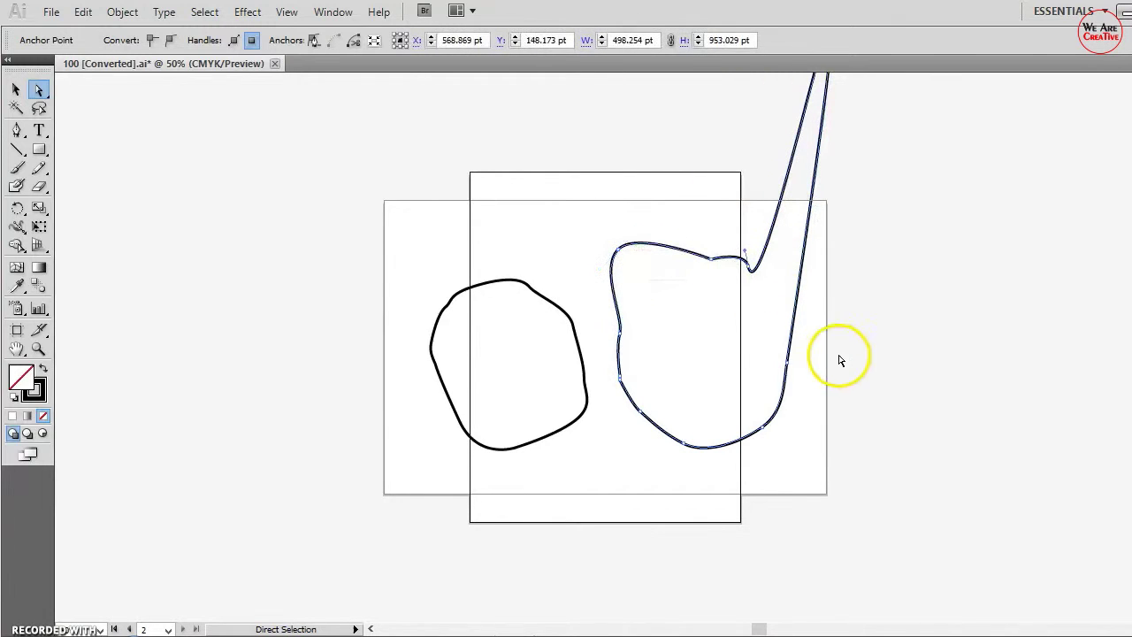
pyautogui.moveTo(787, 376); pyautogui.dragTo(814, 374)
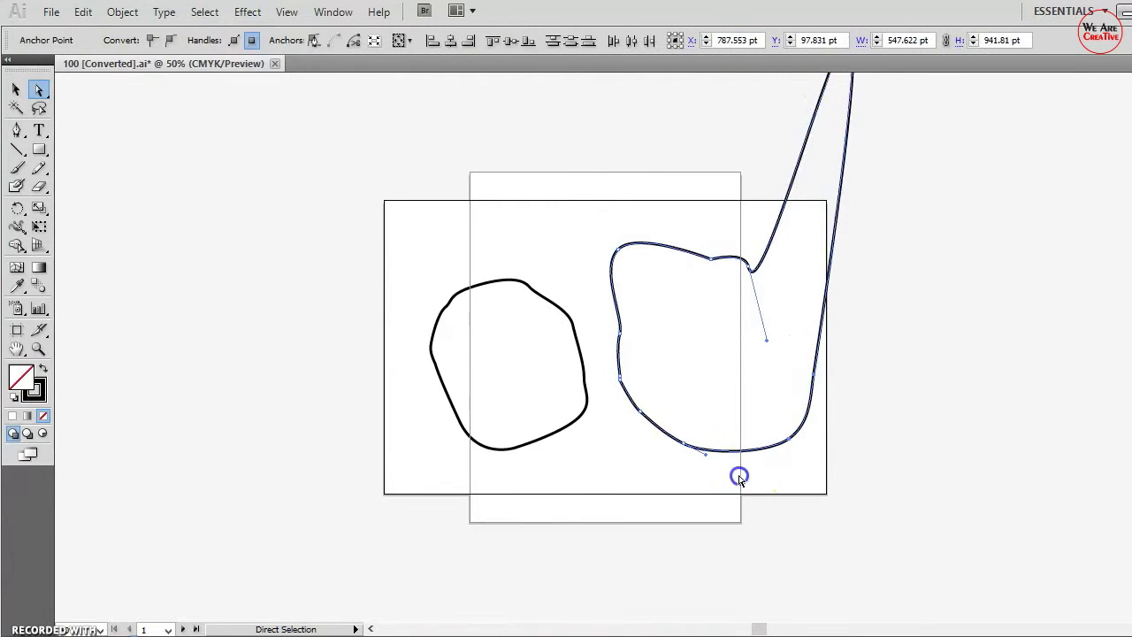
pyautogui.moveTo(738, 472); pyautogui.dragTo(664, 398)
pyautogui.click(655, 362)
pyautogui.moveTo(589, 303); pyautogui.dragTo(620, 358)
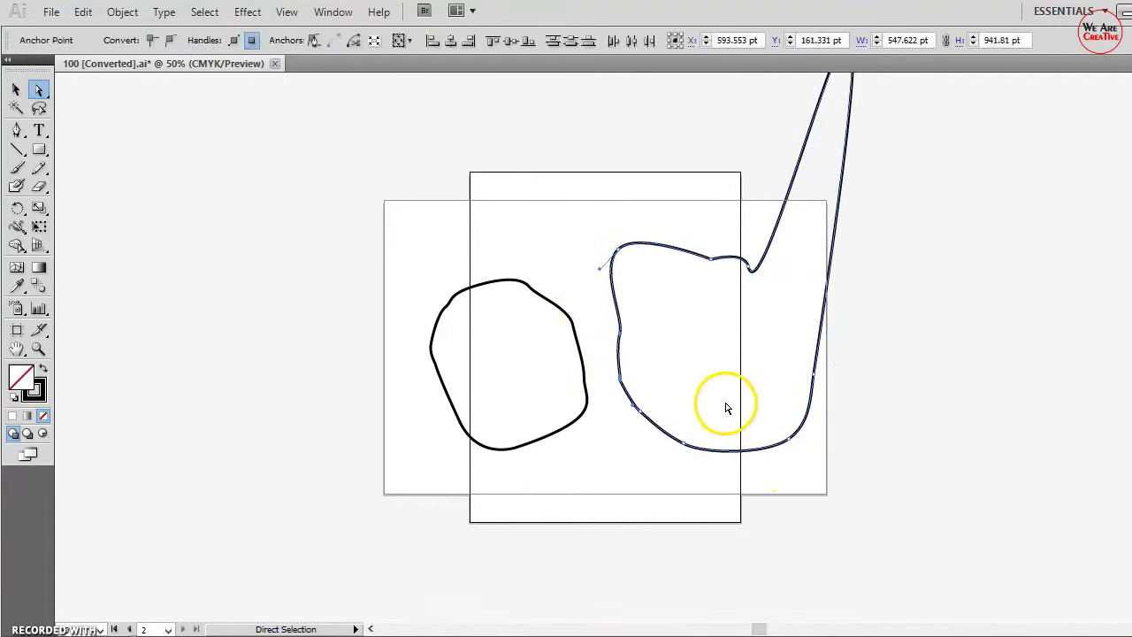
# Step: Fill the spiked shape with bright red from the Color Picker
pyautogui.click(18, 380)
pyautogui.doubleClick(1000, 108)
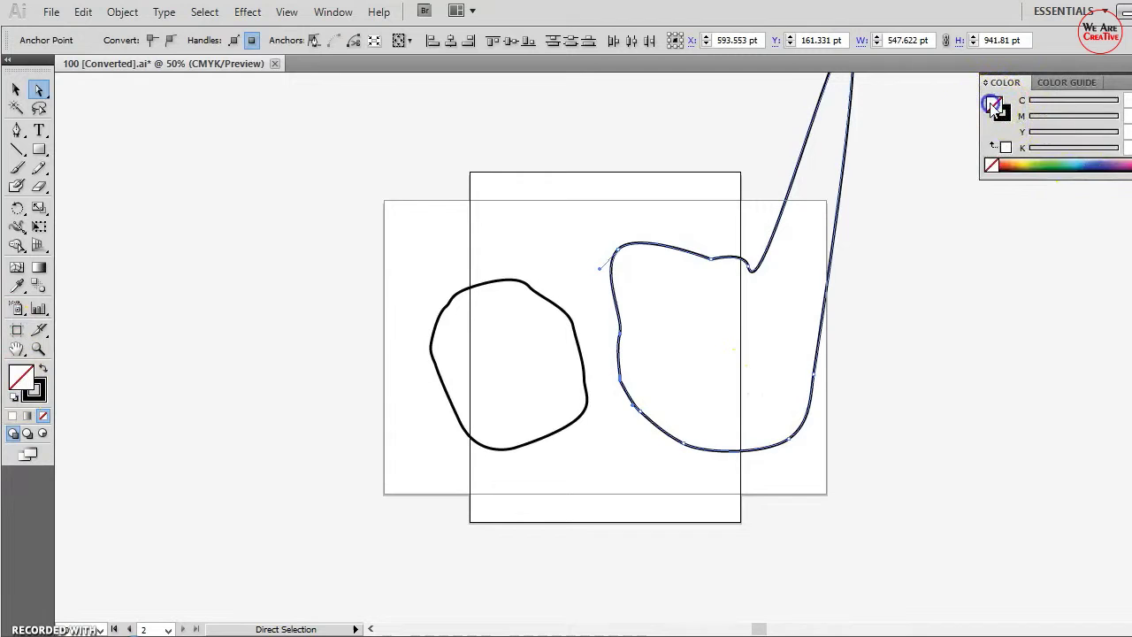
pyautogui.click(488, 235)
pyautogui.moveTo(487, 236); pyautogui.dragTo(575, 189)
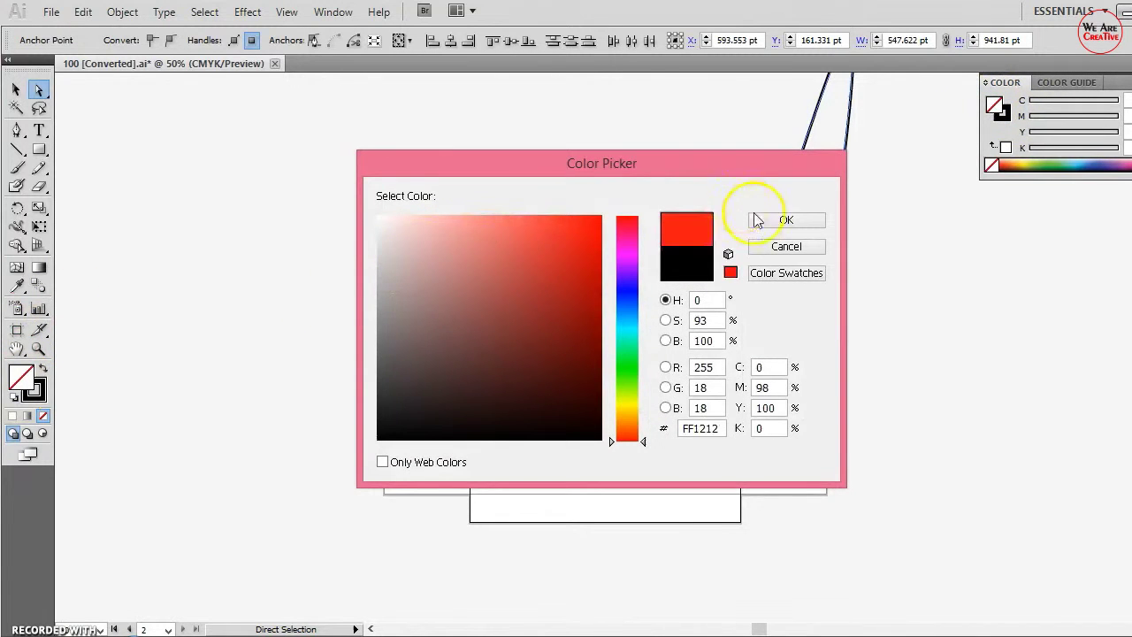
pyautogui.click(763, 219)
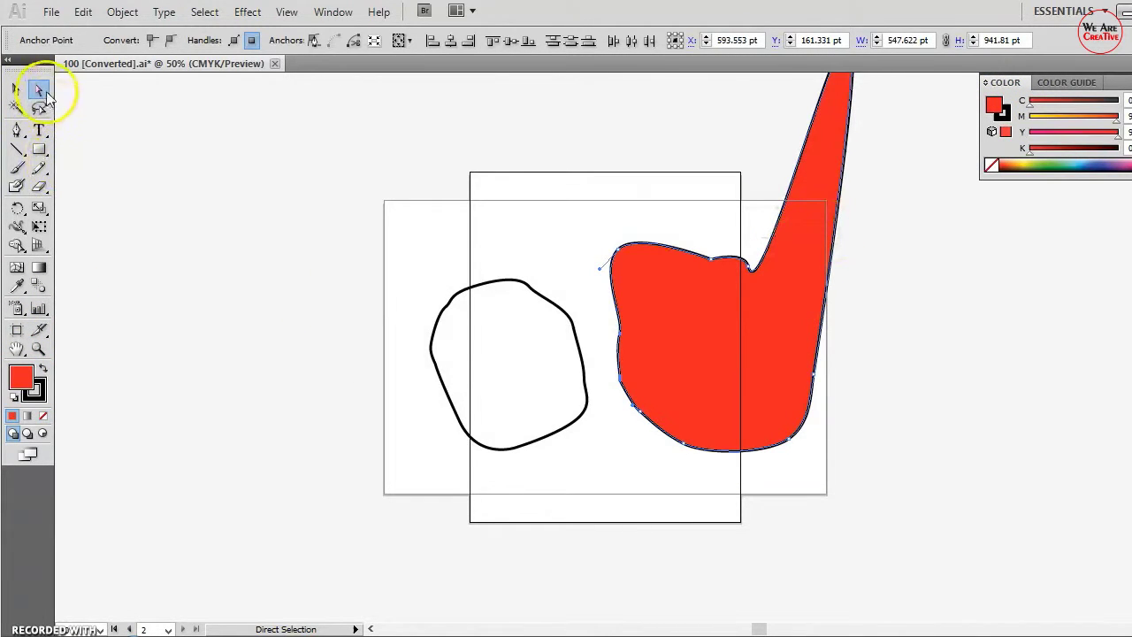
# Step: Deselect the shape and quit Illustrator without saving changes
pyautogui.click(290, 178)
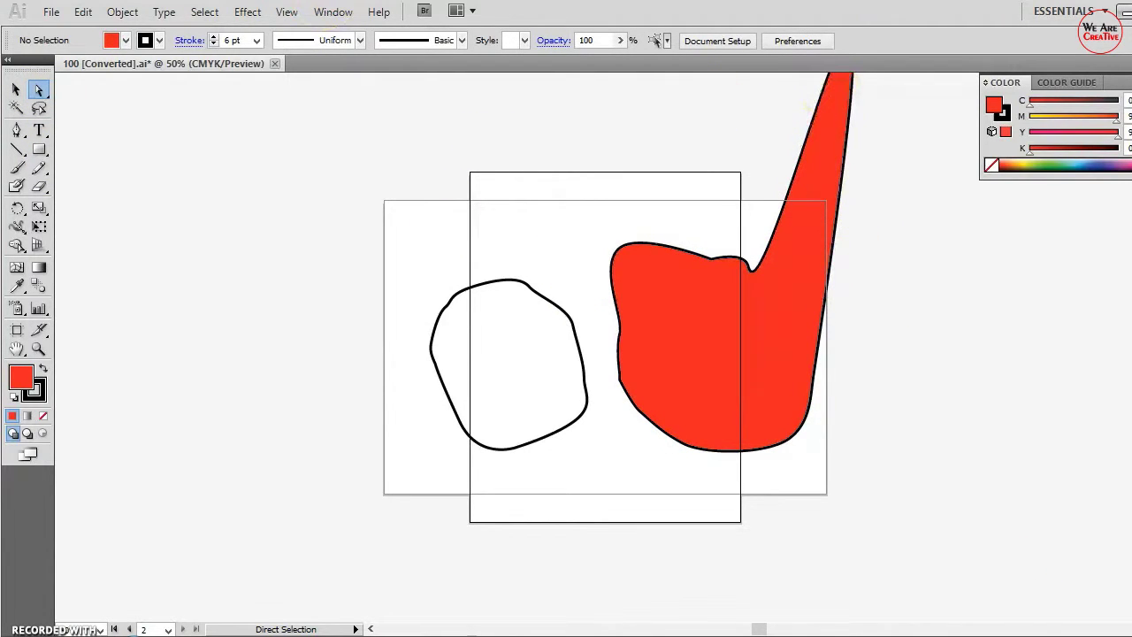
pyautogui.hotkey('ctrl', 'q')
pyautogui.click(599, 365)
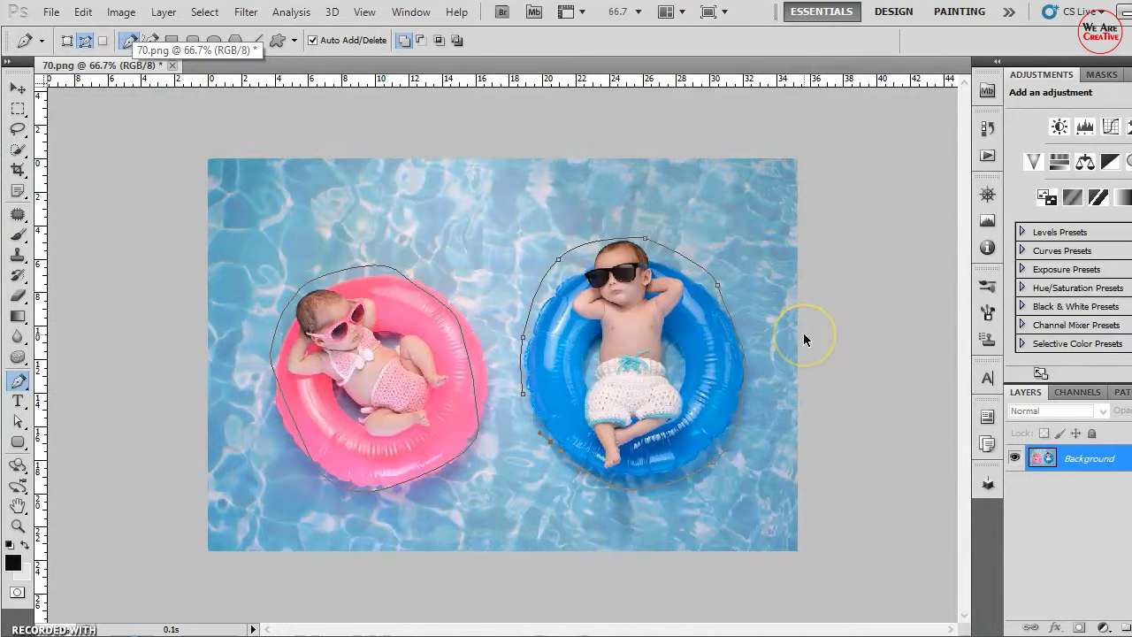
# Step: Undo the pen paths around the blue and pink rings with Ctrl+Alt+Z until none remain
pyautogui.hotkey('ctrl', 'alt', 'z')
pyautogui.hotkey('ctrl', 'alt', 'z')
pyautogui.hotkey('ctrl', 'alt', 'z')
pyautogui.hotkey('ctrl', 'alt', 'z')
pyautogui.hotkey('ctrl', 'alt', 'z')
pyautogui.hotkey('ctrl', 'alt', 'z')
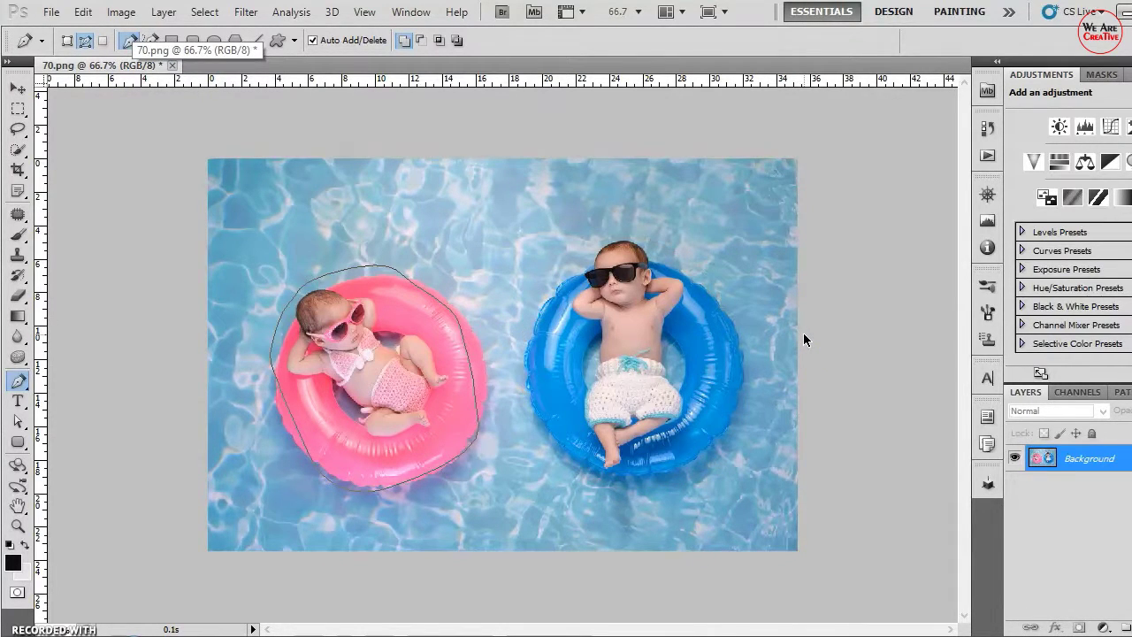
pyautogui.hotkey('ctrl', 'alt', 'z')
pyautogui.hotkey('ctrl', 'alt', 'z')
pyautogui.hotkey('ctrl', 'alt', 'z')
pyautogui.hotkey('ctrl', 'alt', 'z')
pyautogui.hotkey('ctrl', 'alt', 'z')
pyautogui.hotkey('ctrl', 'alt', 'z')
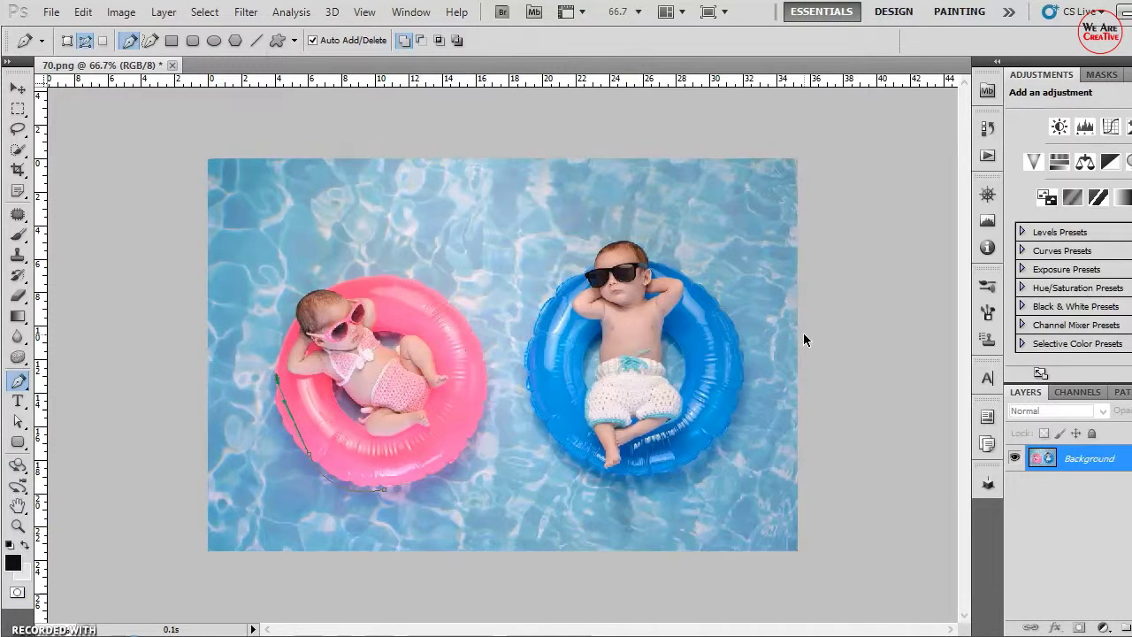
pyautogui.click(814, 373)
pyautogui.hotkey('ctrl', 'alt', 'z')
pyautogui.hotkey('ctrl', 'alt', 'z')
pyautogui.hotkey('ctrl', 'alt', 'z')
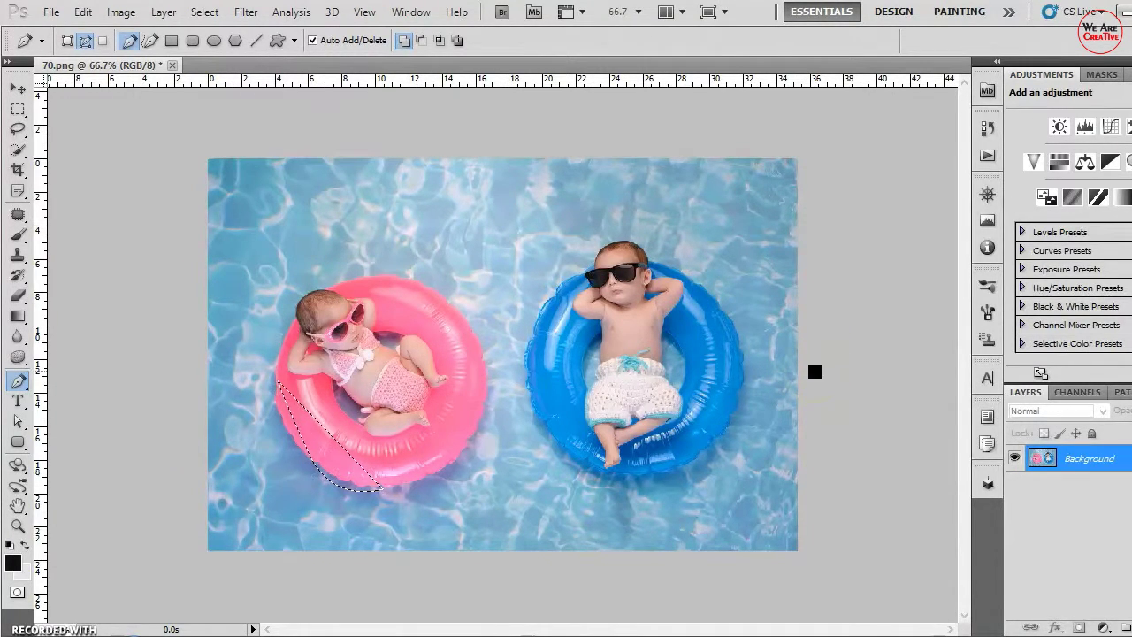
pyautogui.hotkey('ctrl', 'alt', 'z')
pyautogui.click(817, 371)
pyautogui.hotkey('ctrl', 'alt', 'z')
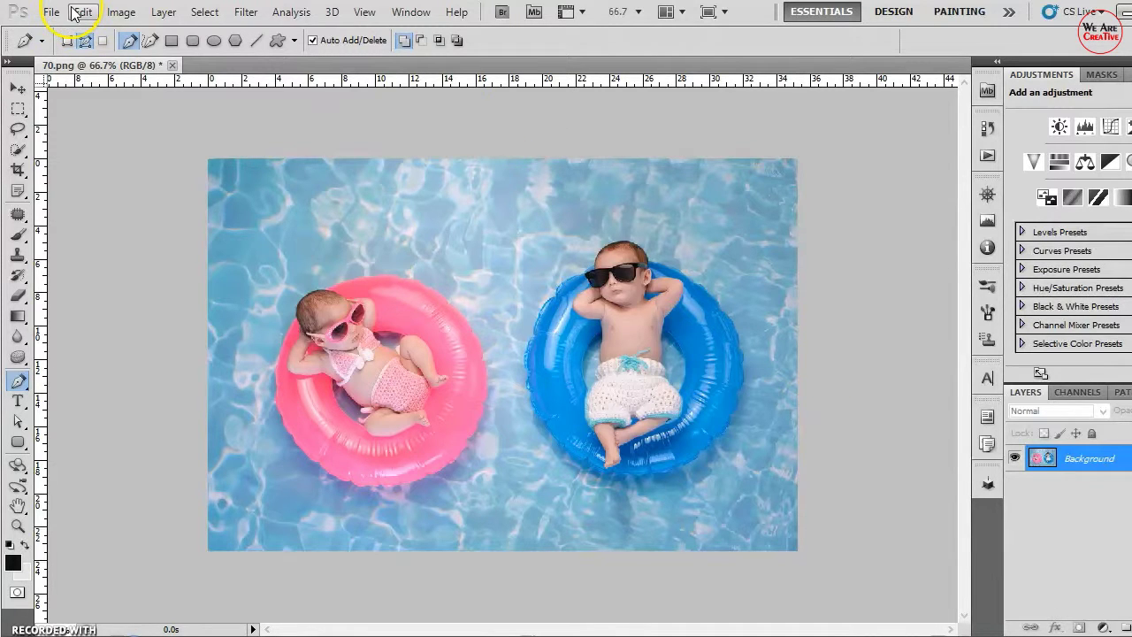
# Step: Start a Zoomify export of 70.png from the File > Export submenu
pyautogui.click(51, 12)
pyautogui.click(121, 398)
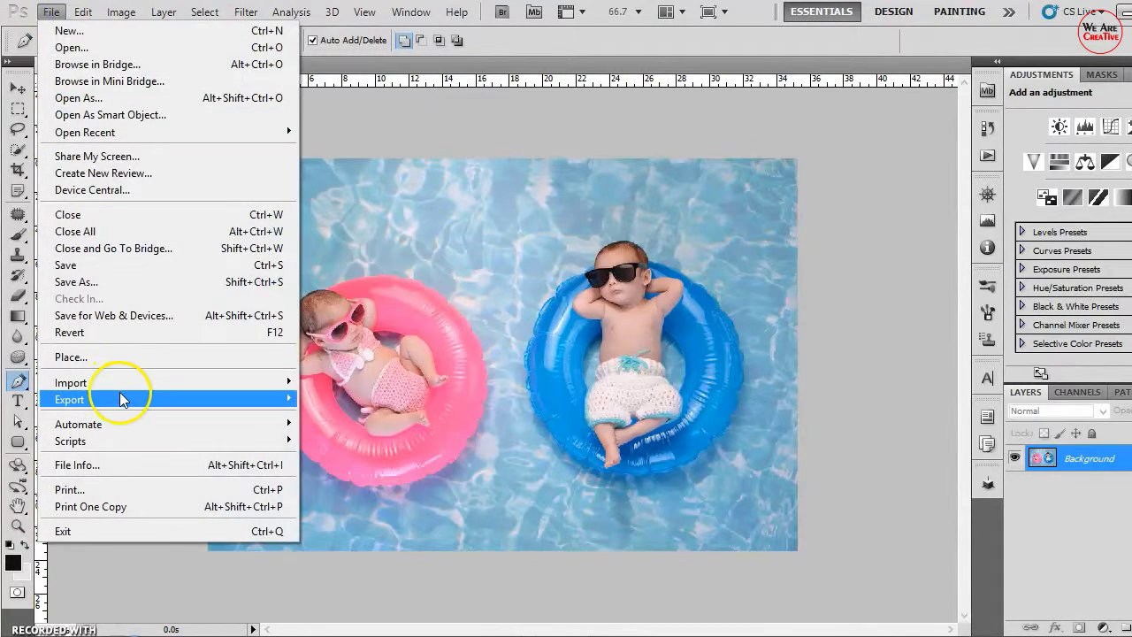
pyautogui.click(393, 437)
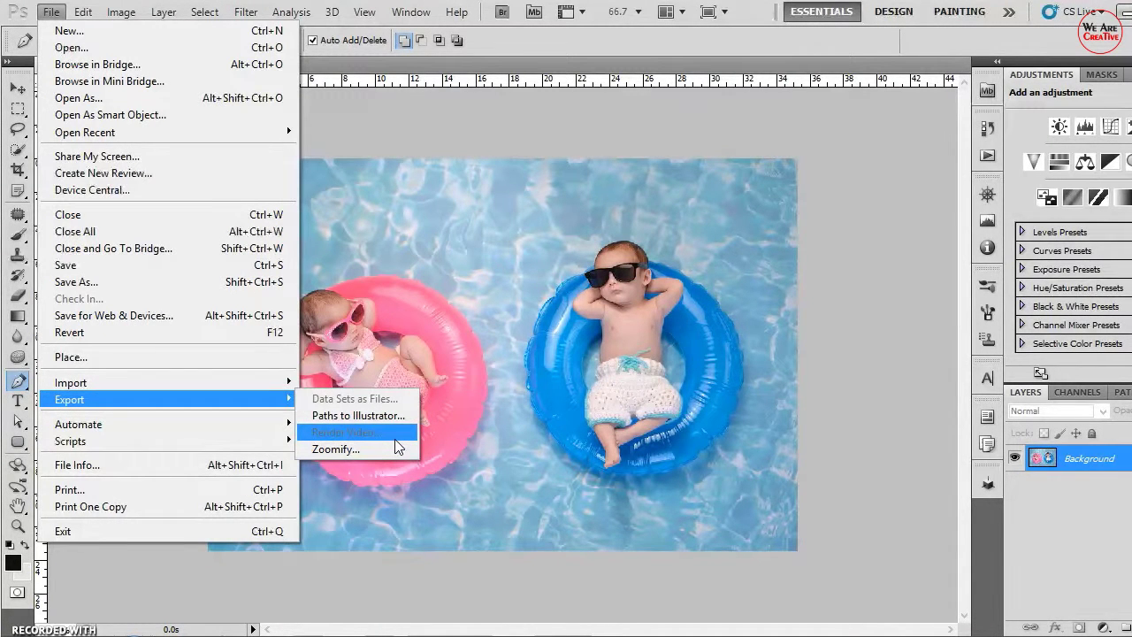
pyautogui.click(353, 448)
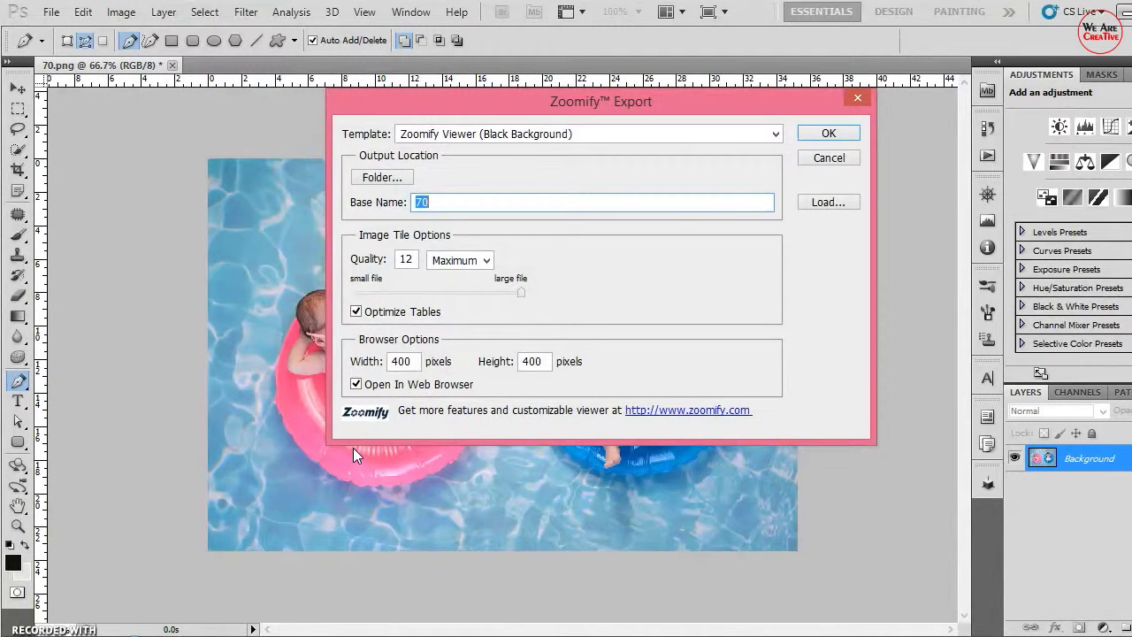
# Step: Keep the Zoomify Viewer (Black Background) template after trying the navigator version
pyautogui.click(654, 186)
pyautogui.click(594, 443)
pyautogui.moveTo(679, 111); pyautogui.dragTo(601, 142)
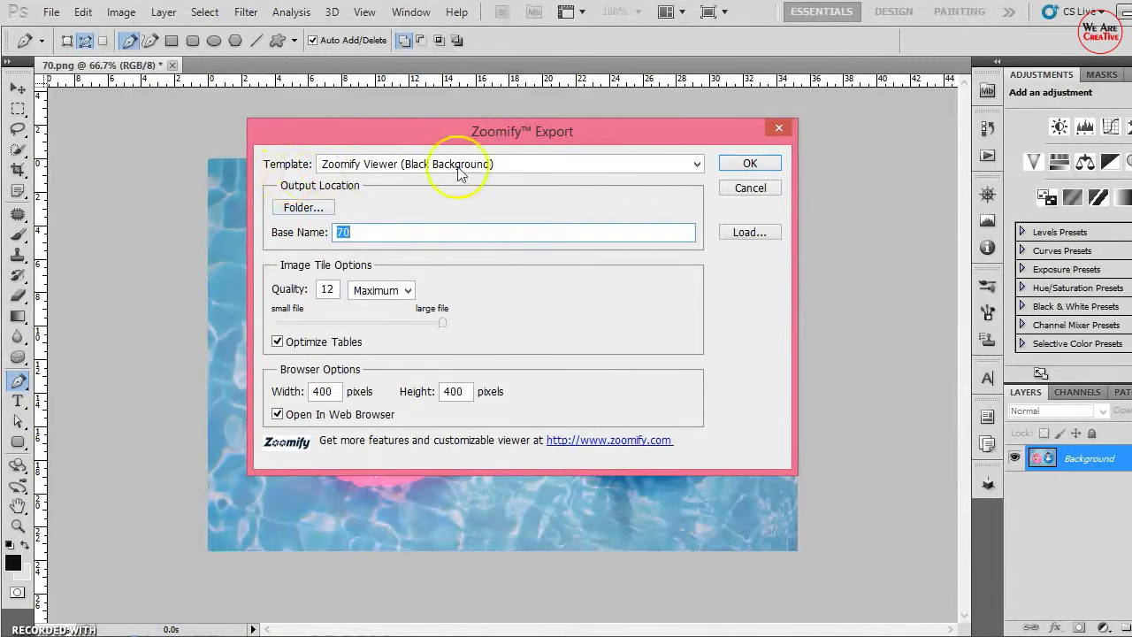
pyautogui.click(513, 162)
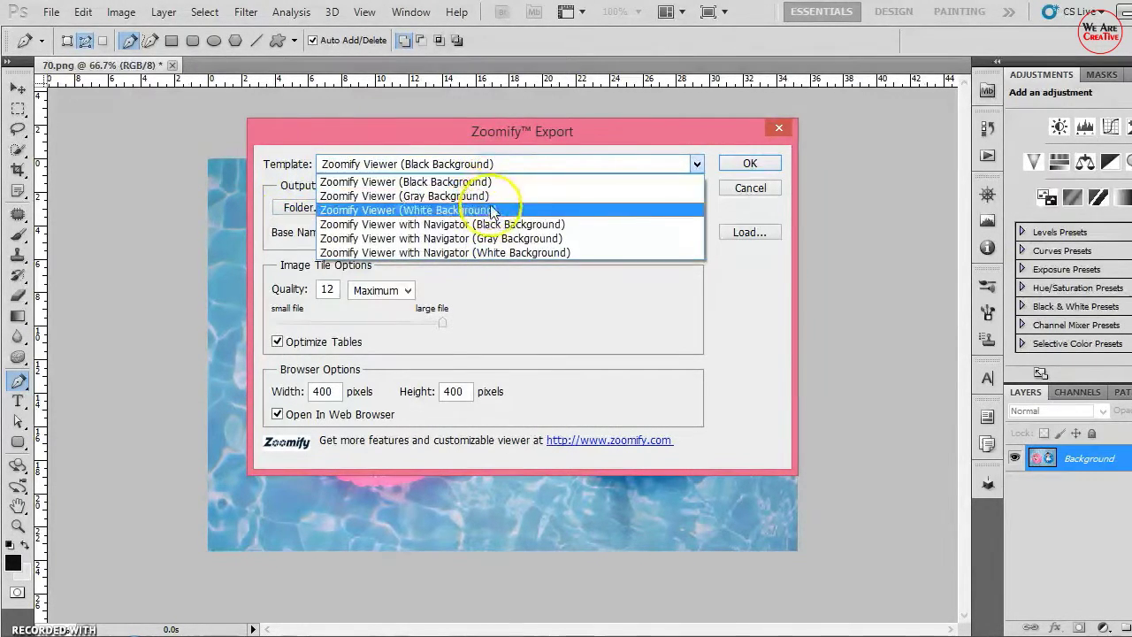
pyautogui.click(490, 224)
pyautogui.click(575, 163)
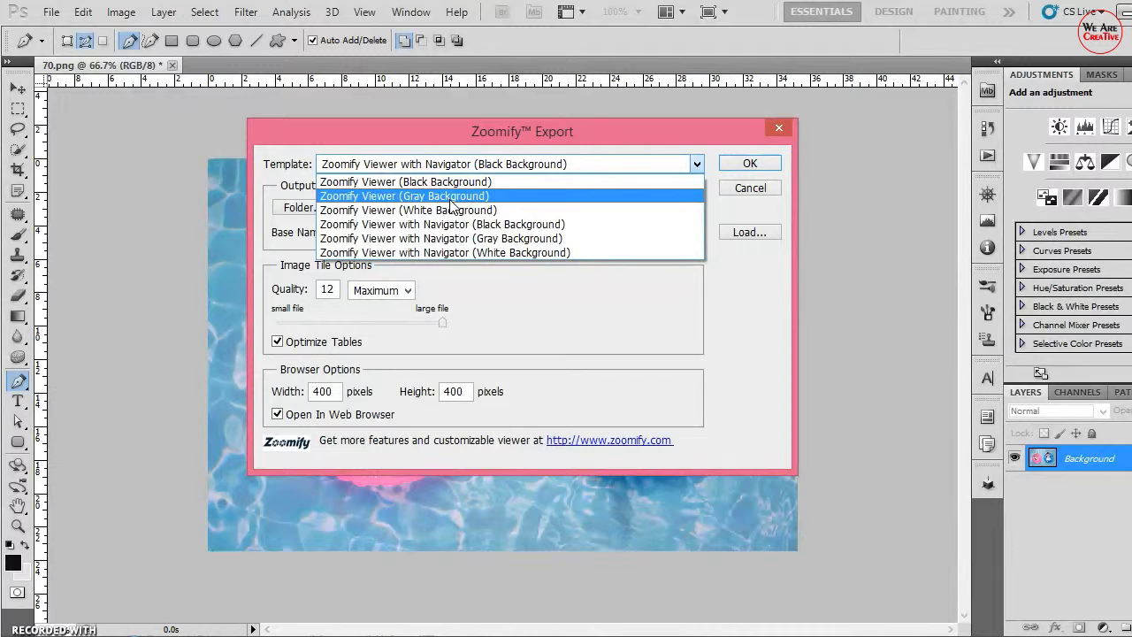
pyautogui.click(432, 181)
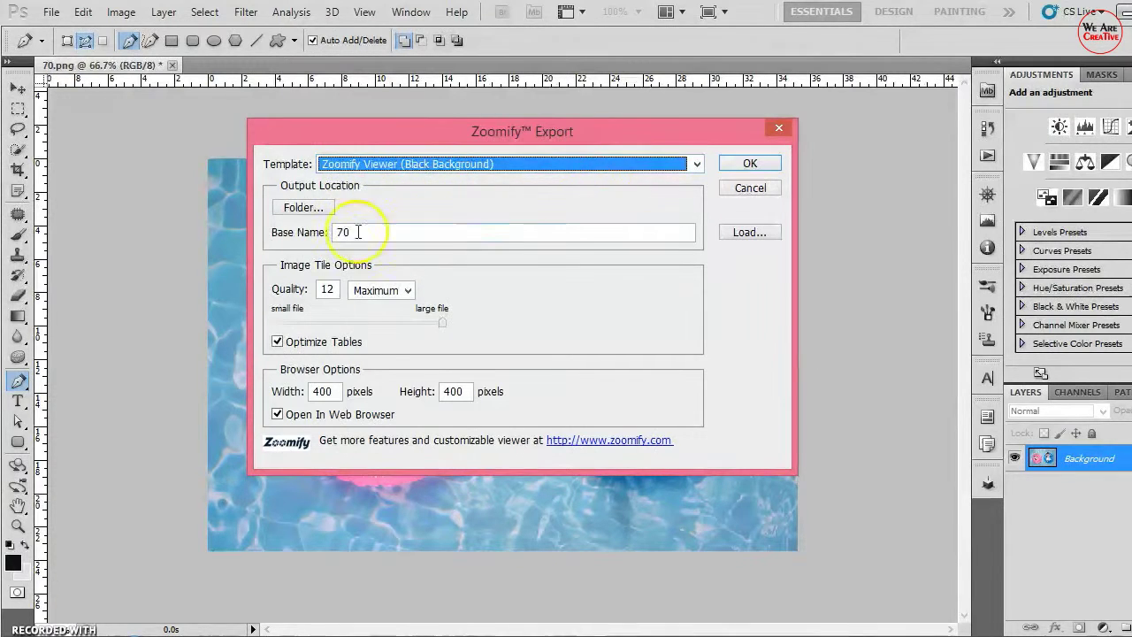
pyautogui.click(302, 210)
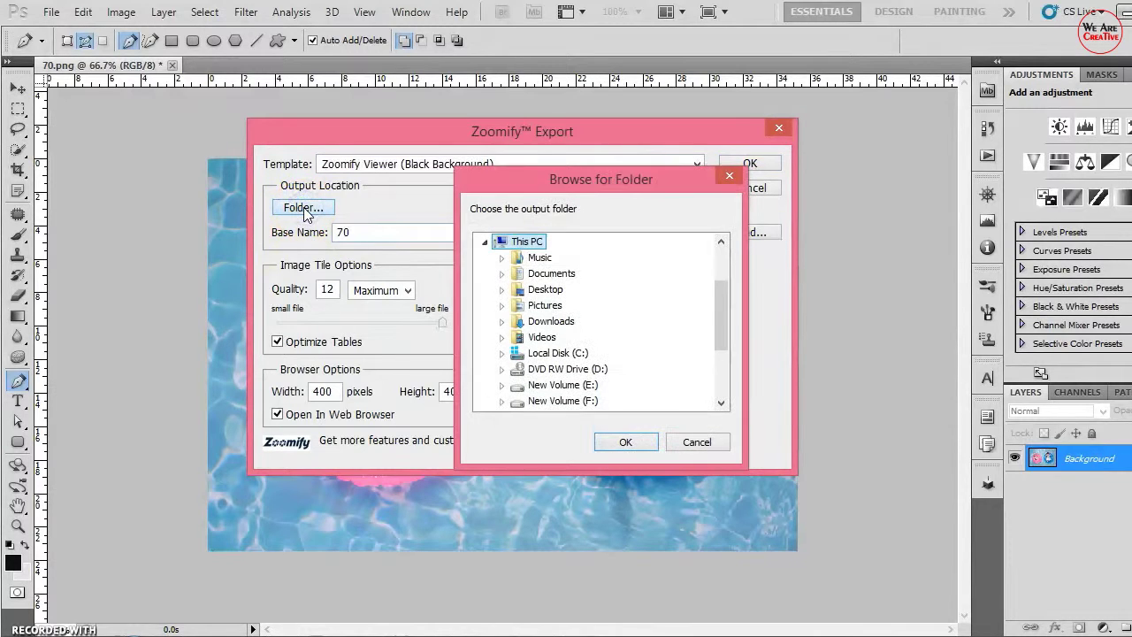
# Step: Choose Desktop in the folder browser as the Zoomify output folder
pyautogui.click(544, 321)
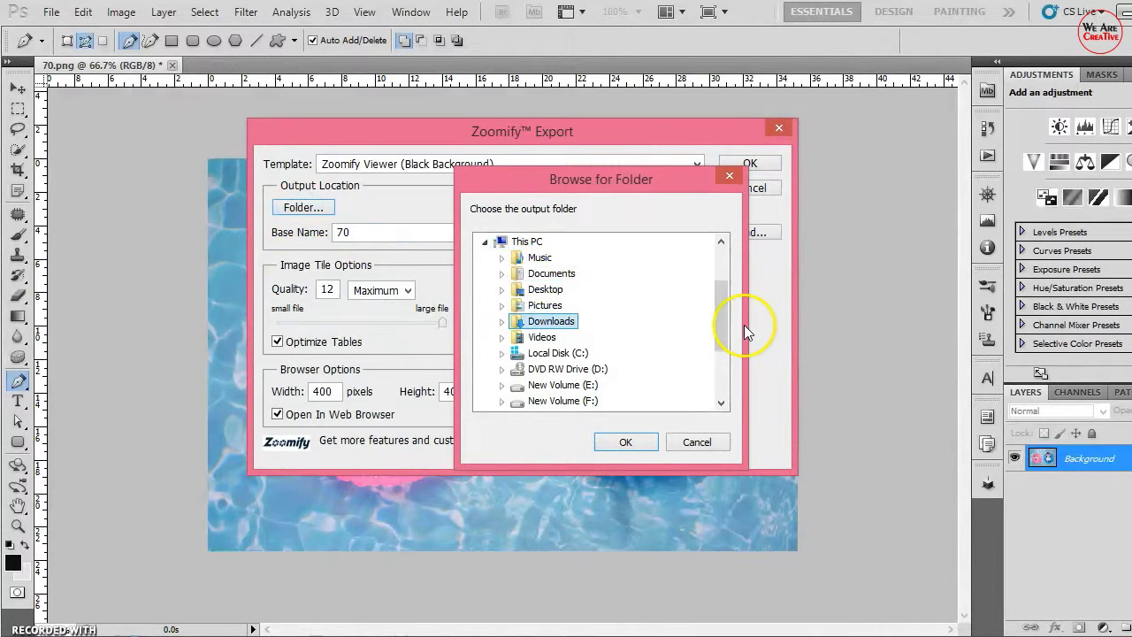
pyautogui.moveTo(723, 301); pyautogui.dragTo(722, 350)
pyautogui.click(535, 339)
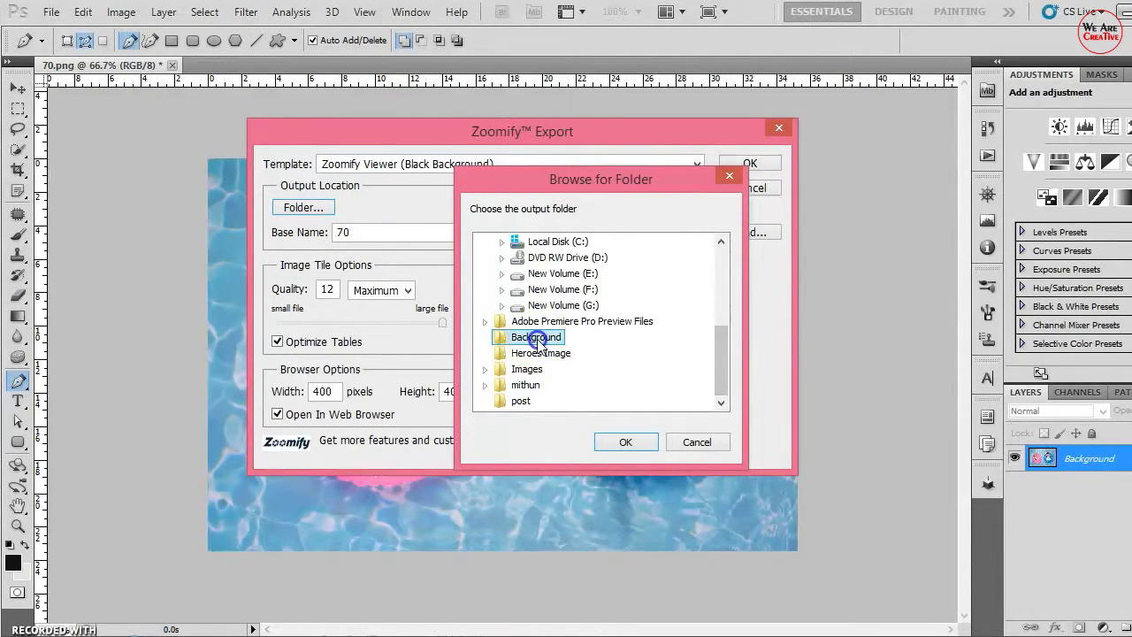
pyautogui.click(540, 353)
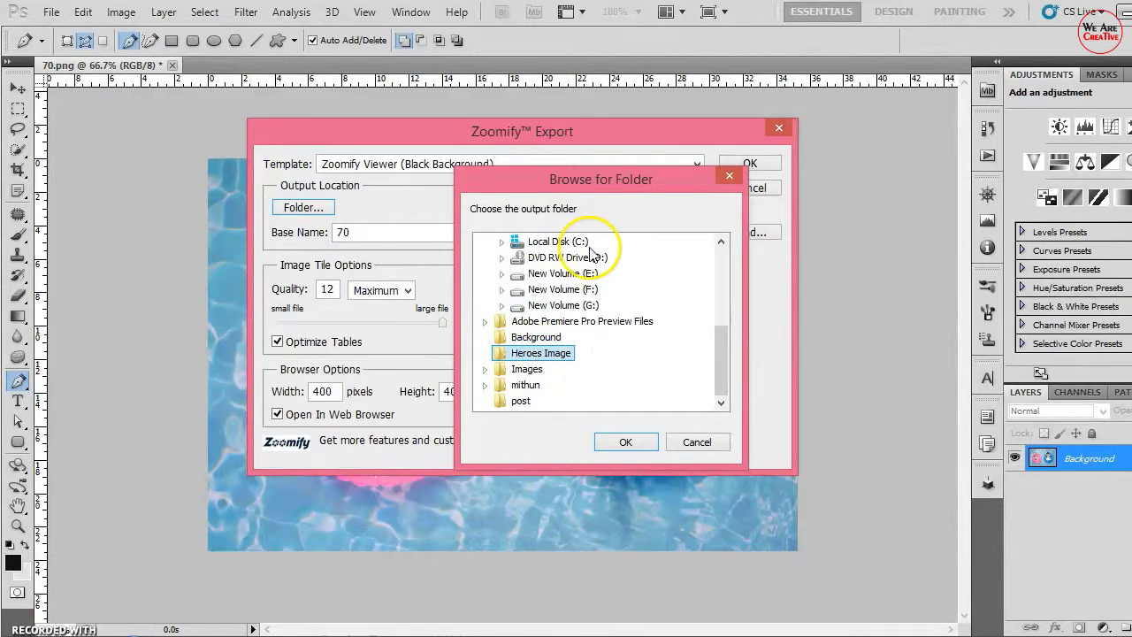
pyautogui.click(588, 265)
pyautogui.moveTo(722, 359); pyautogui.dragTo(721, 274)
pyautogui.click(511, 243)
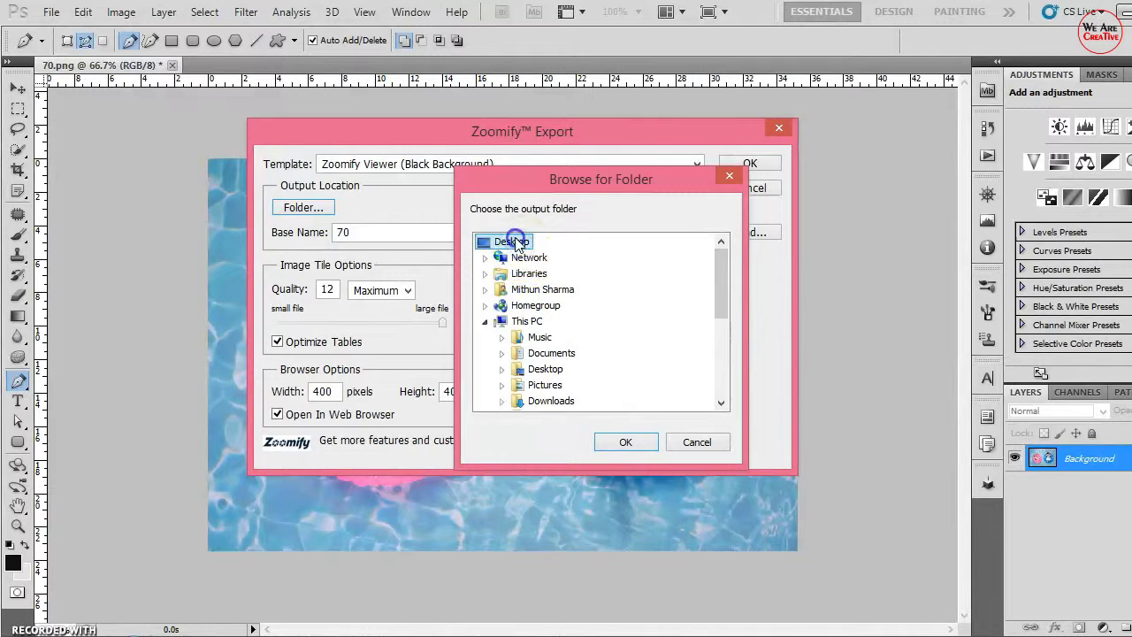
pyautogui.click(625, 441)
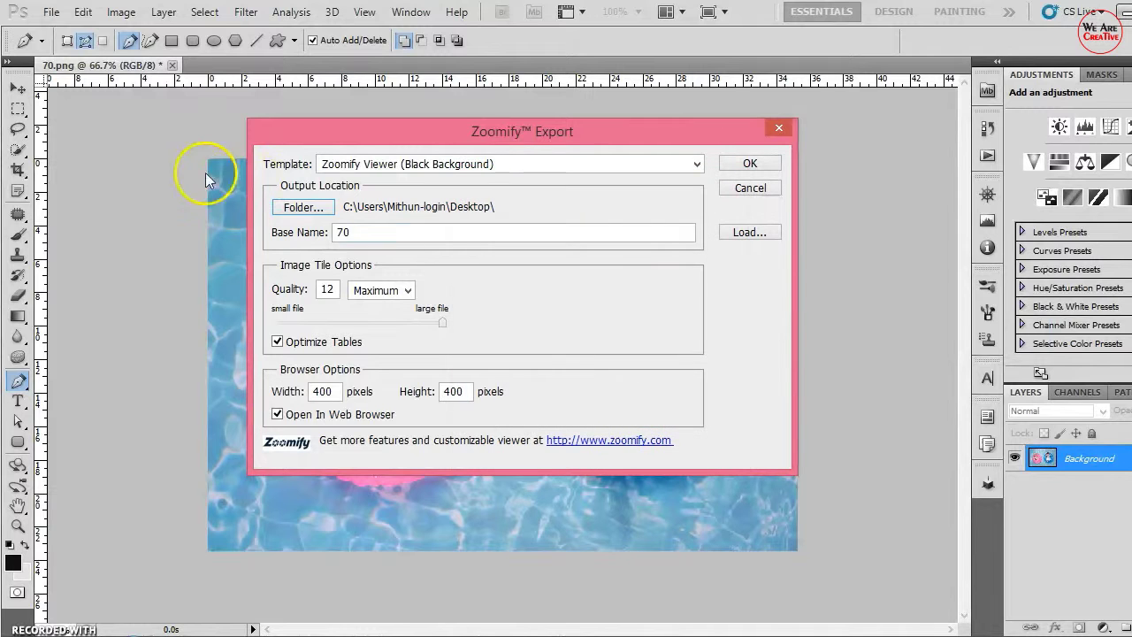
# Step: Keep base name 70, adjust tile quality, and run the 400×400 export to the browser
pyautogui.doubleClick(365, 232)
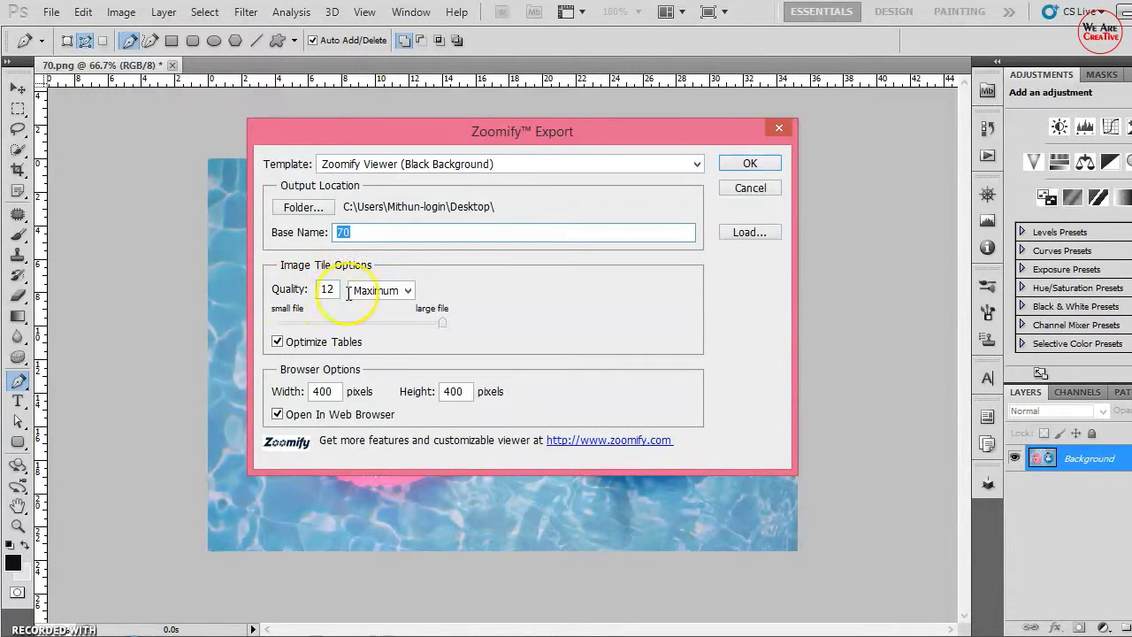
pyautogui.moveTo(442, 322)
pyautogui.mouseDown()
pyautogui.moveTo(277, 329)
pyautogui.moveTo(345, 341)
pyautogui.moveTo(469, 329)
pyautogui.mouseUp()
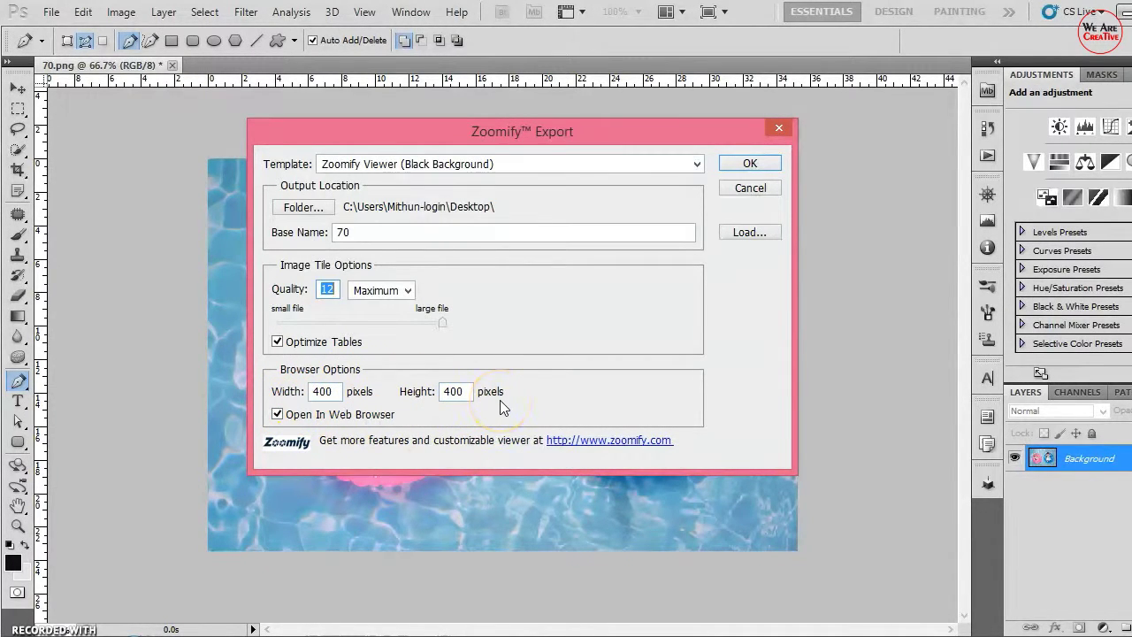
pyautogui.click(322, 392)
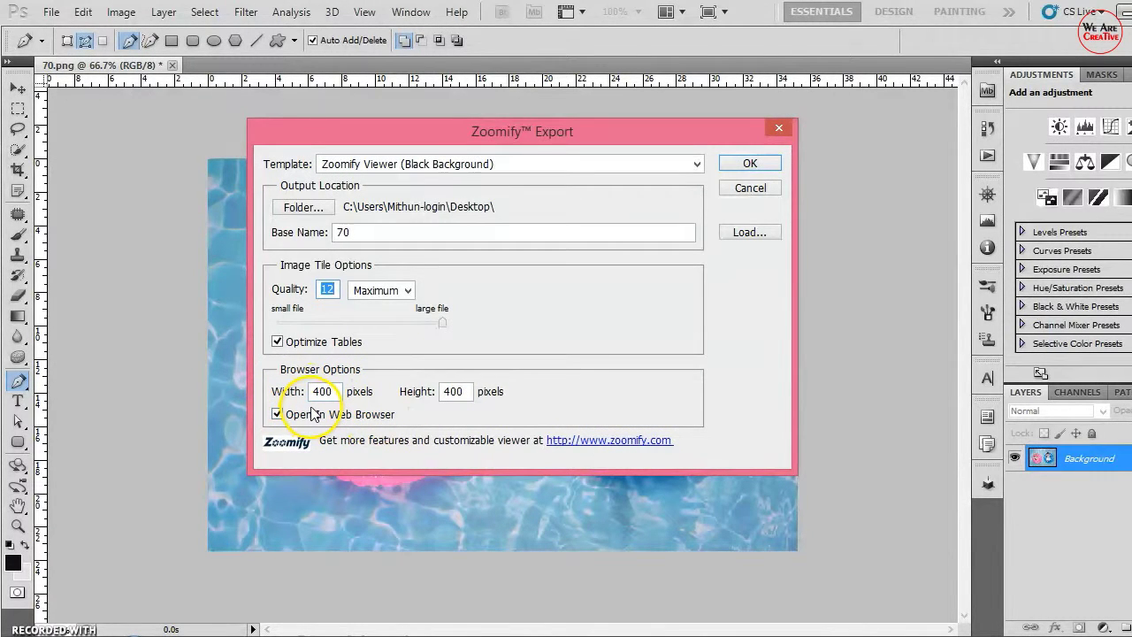
pyautogui.click(750, 164)
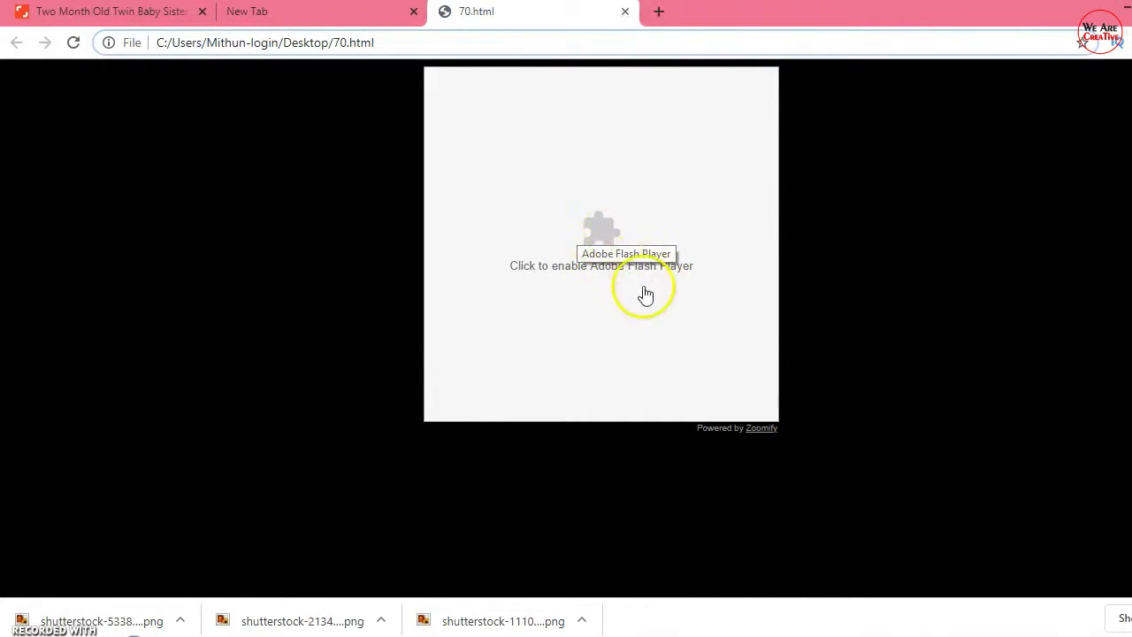
# Step: Follow the 'Powered by Zoomify' link and scroll through the zoomify.com page
pyautogui.click(760, 430)
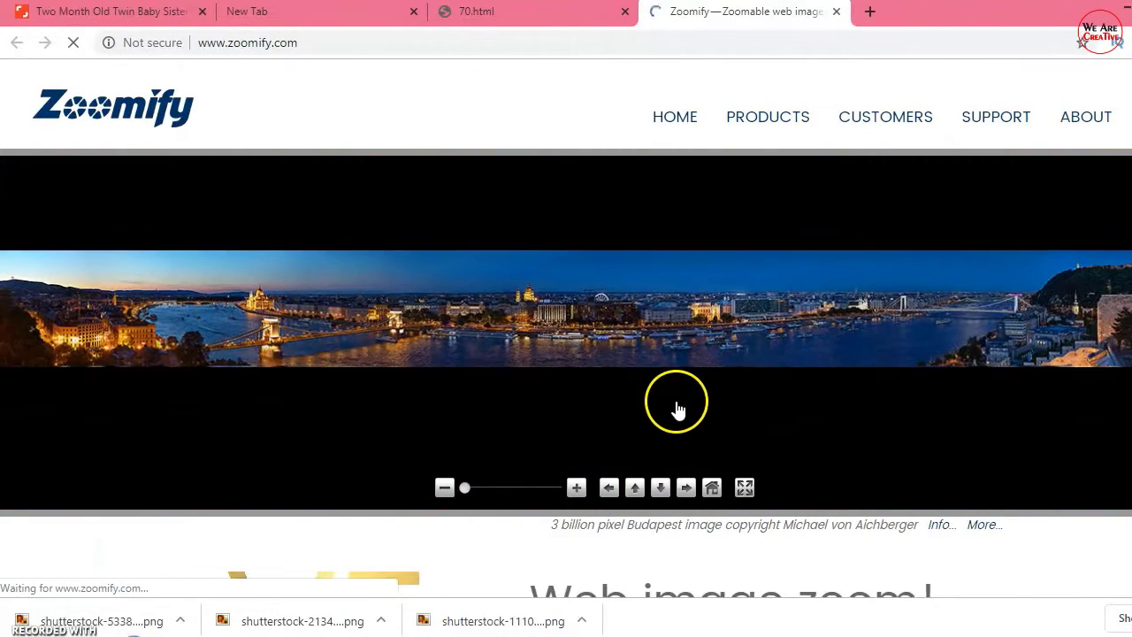
pyautogui.scroll(-4, 771, 576)
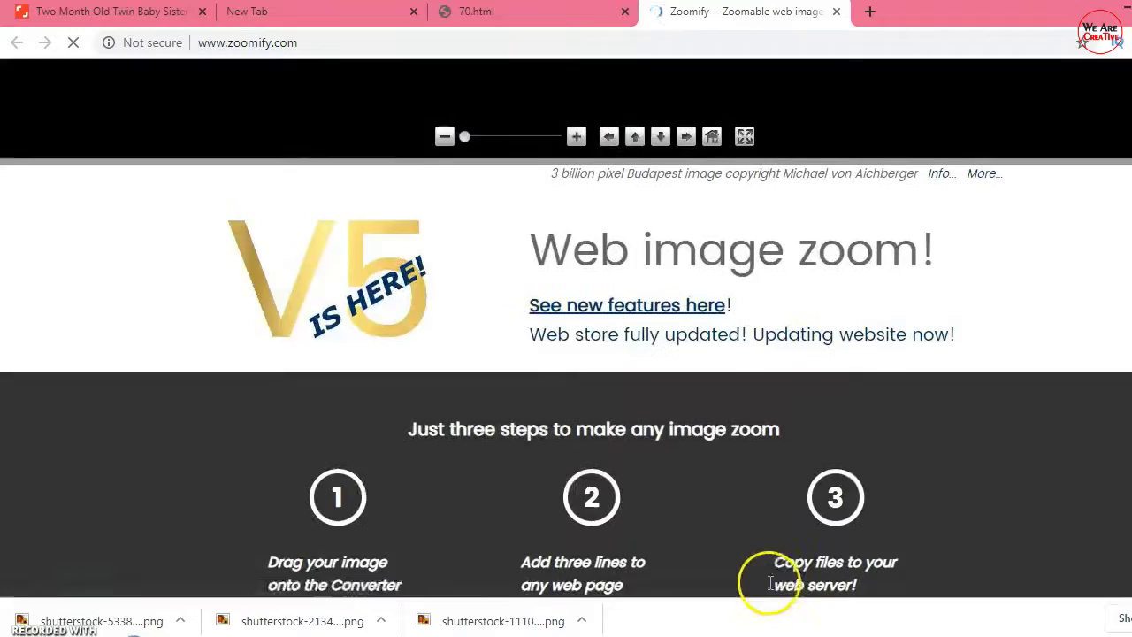
pyautogui.scroll(-5, 753, 525)
pyautogui.scroll(-3, 758, 531)
pyautogui.scroll(-4, 759, 531)
pyautogui.scroll(10, 758, 531)
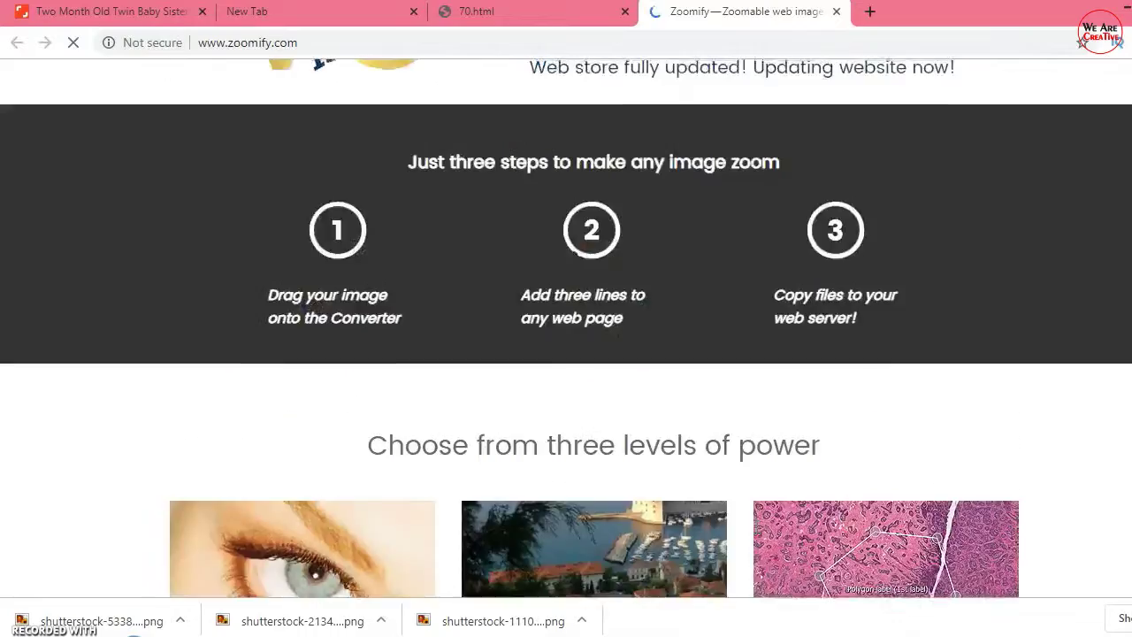
pyautogui.scroll(6, 758, 521)
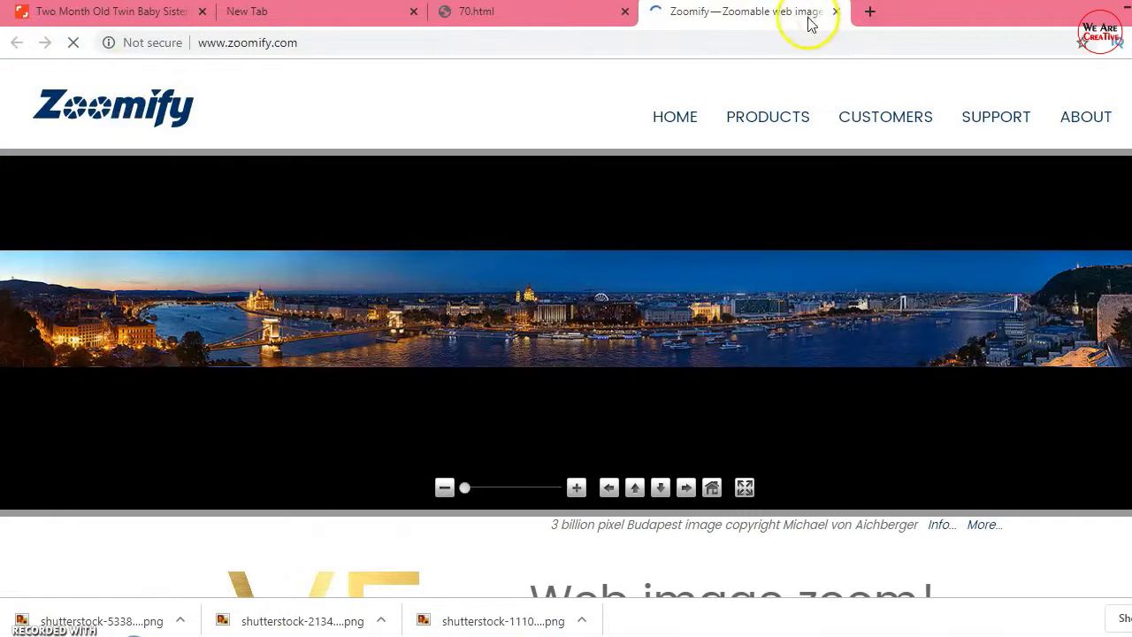
# Step: Close the Zoomify tab, dismiss the Run Flash prompt, and close the 70.html tab
pyautogui.click(836, 11)
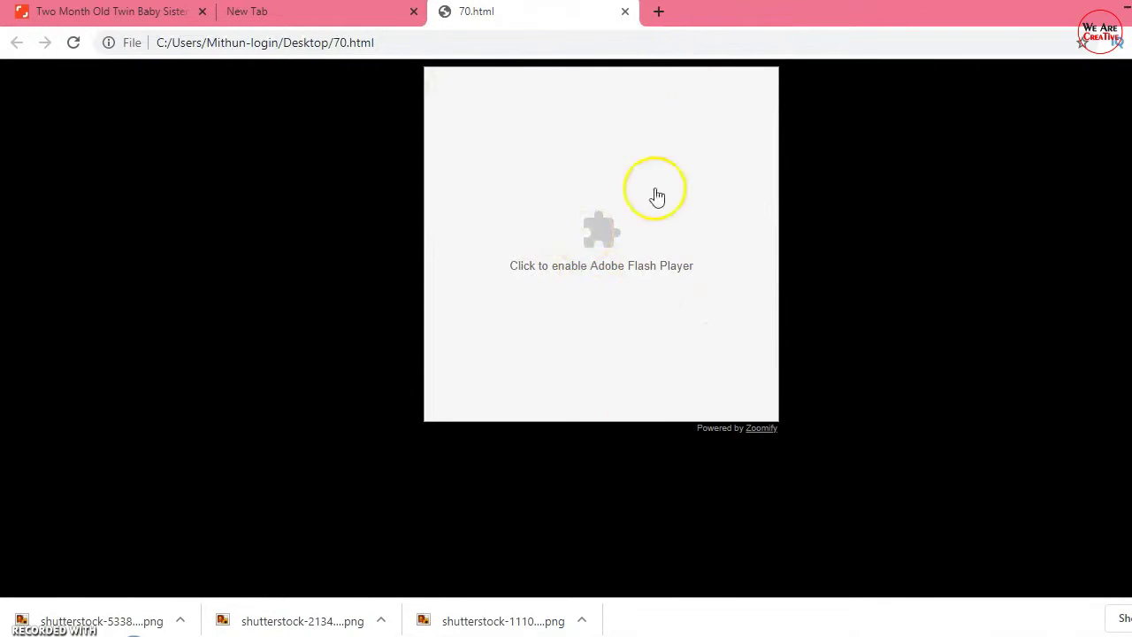
pyautogui.click(611, 234)
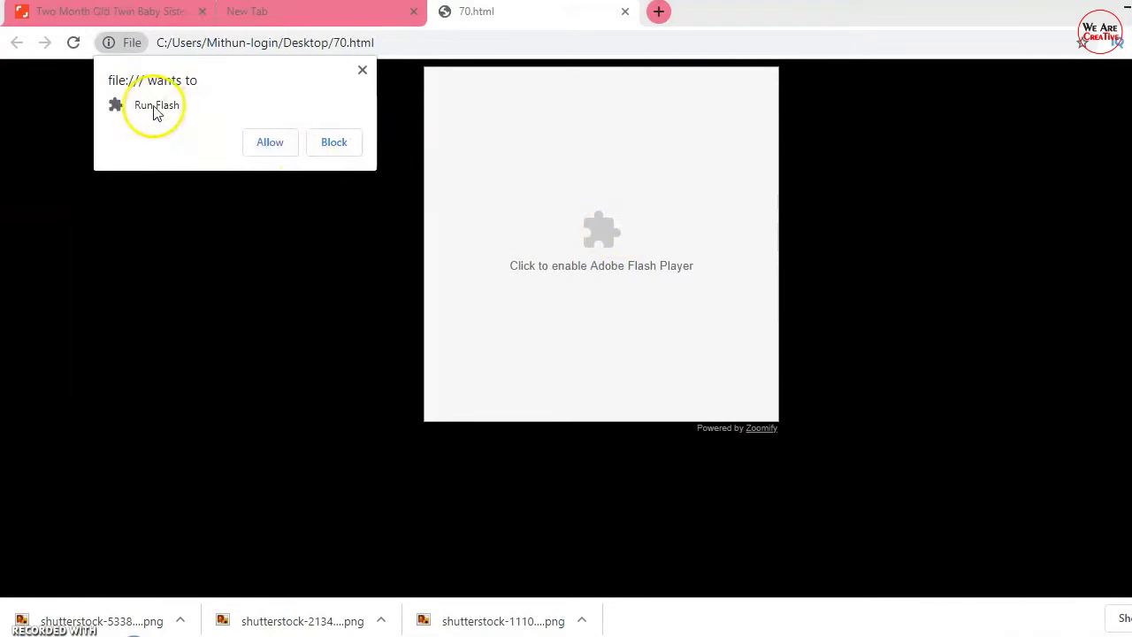
pyautogui.click(362, 70)
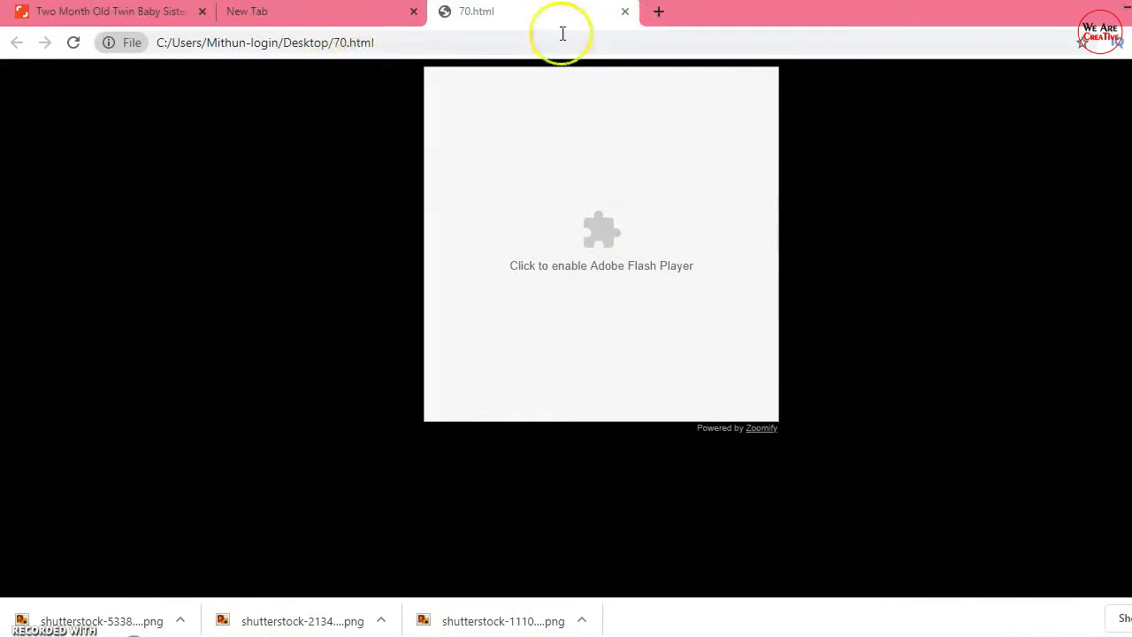
pyautogui.click(625, 11)
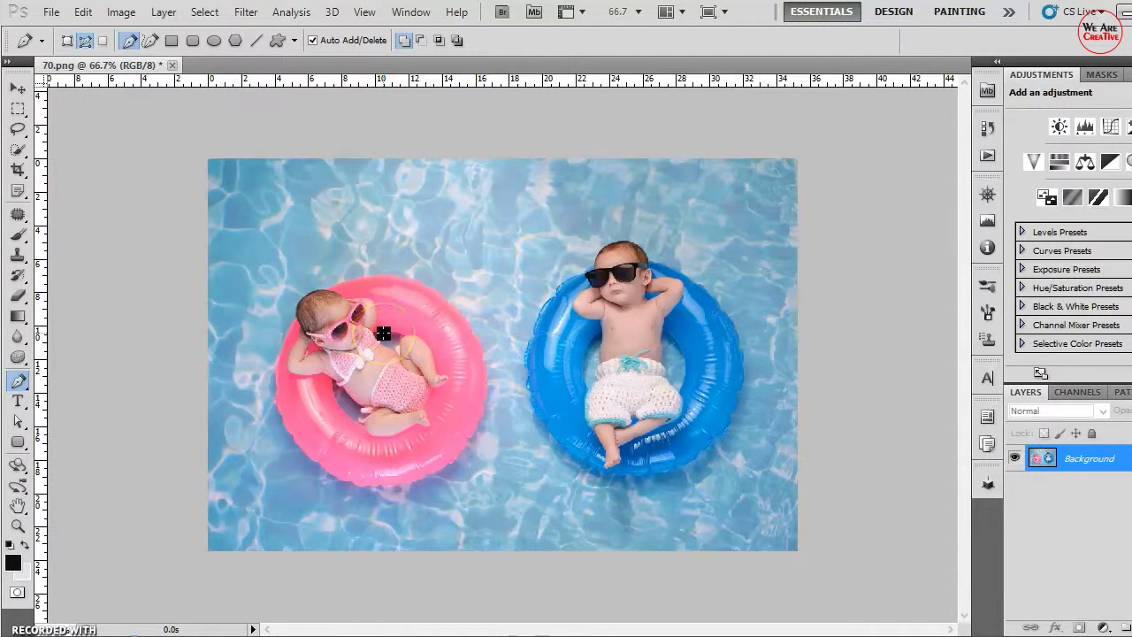
pyautogui.click(52, 12)
pyautogui.moveTo(70, 399)
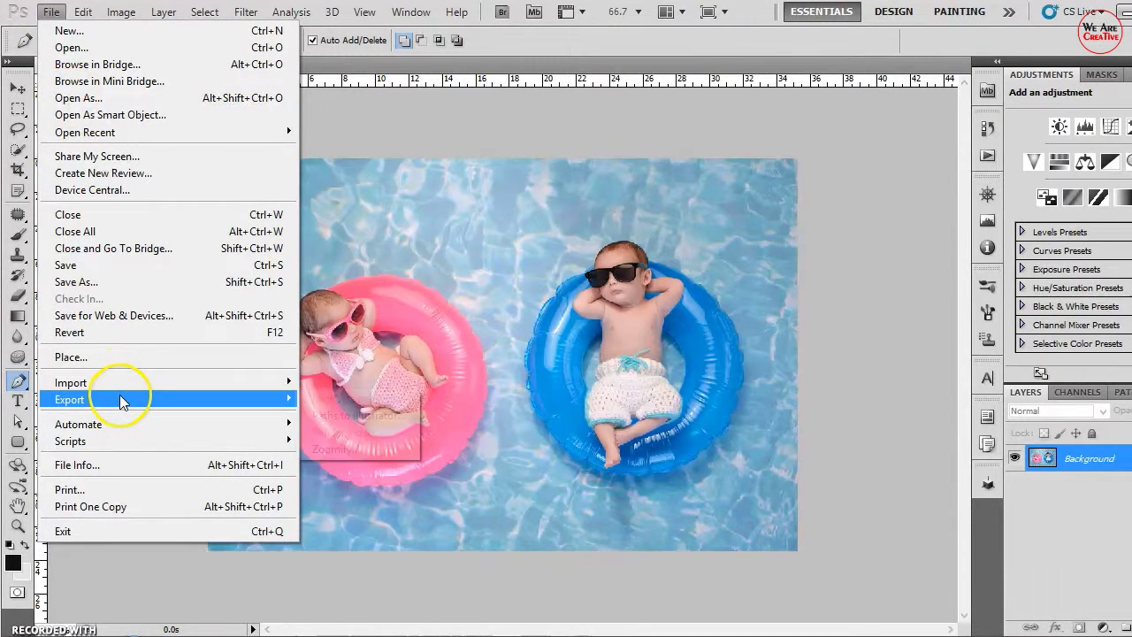
pyautogui.click(375, 279)
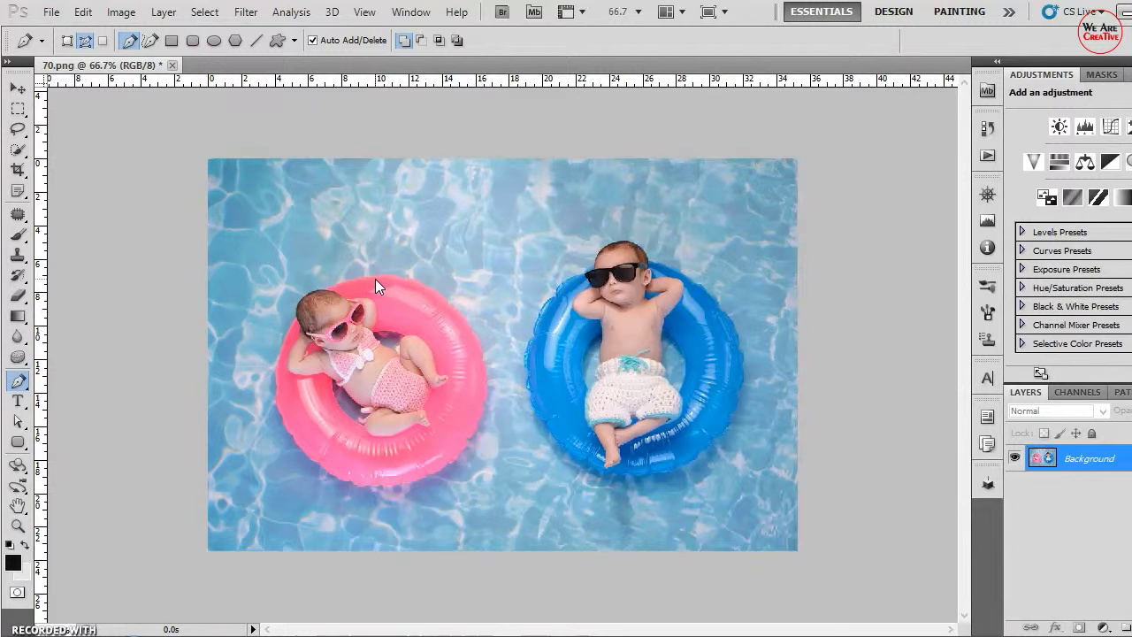